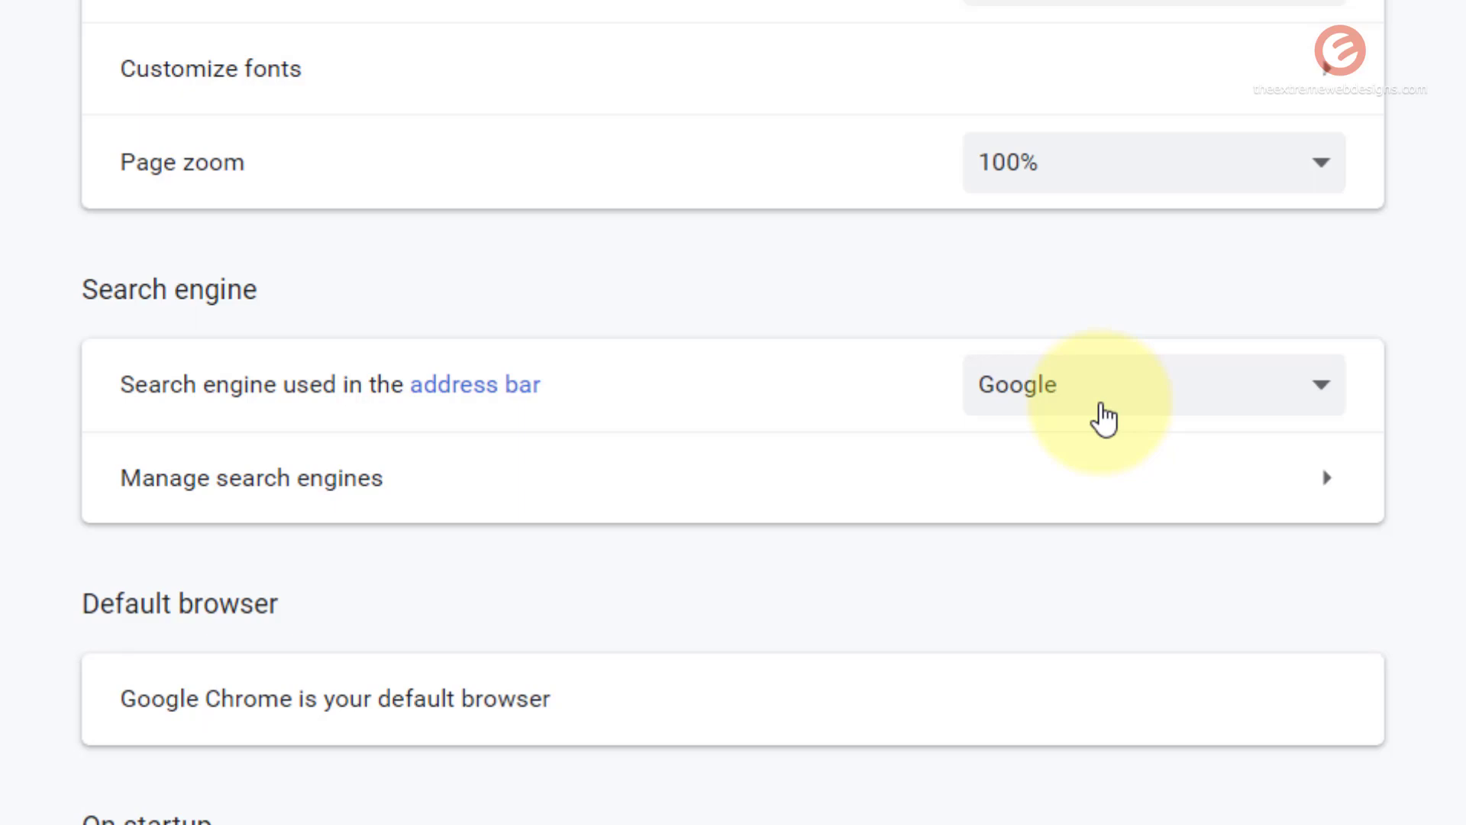
{"action": "left_click", "coordinate": [1104, 418]}
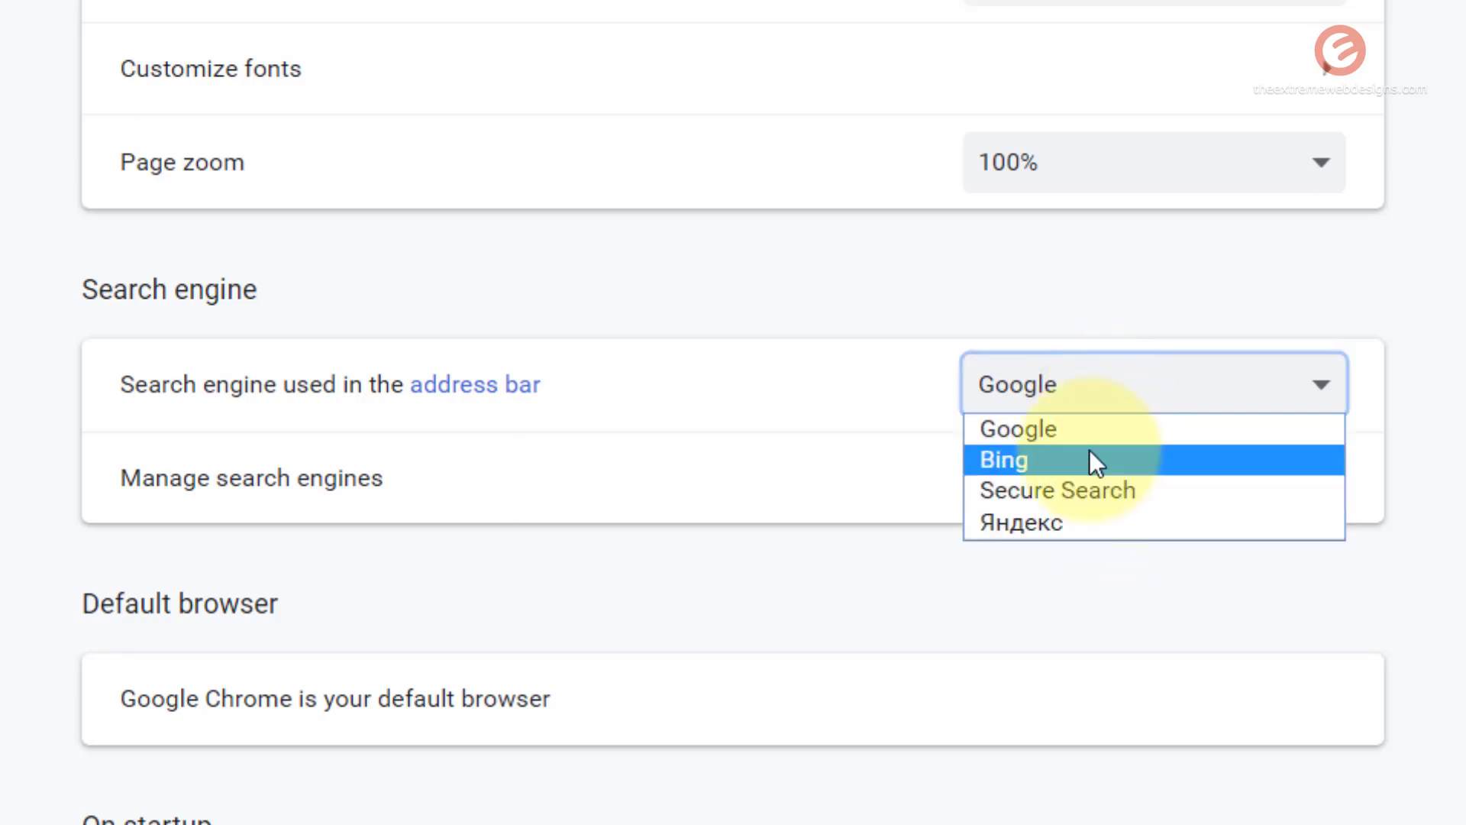
{"action": "left_click", "coordinate": [1145, 370]}
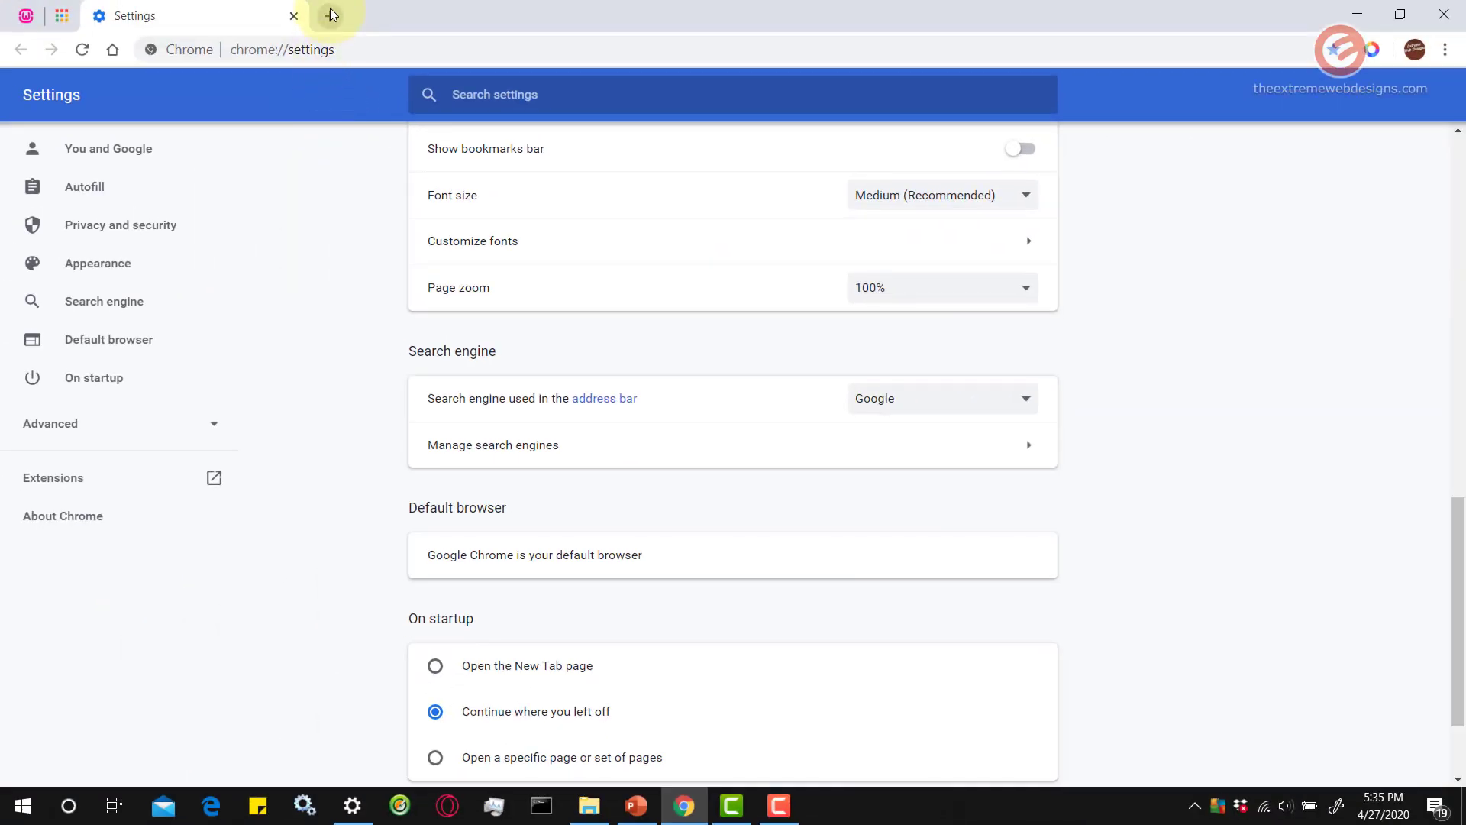
Search 'javascript' from a new tab's address bar and see Google results
{"action": "left_click", "coordinate": [329, 17]}
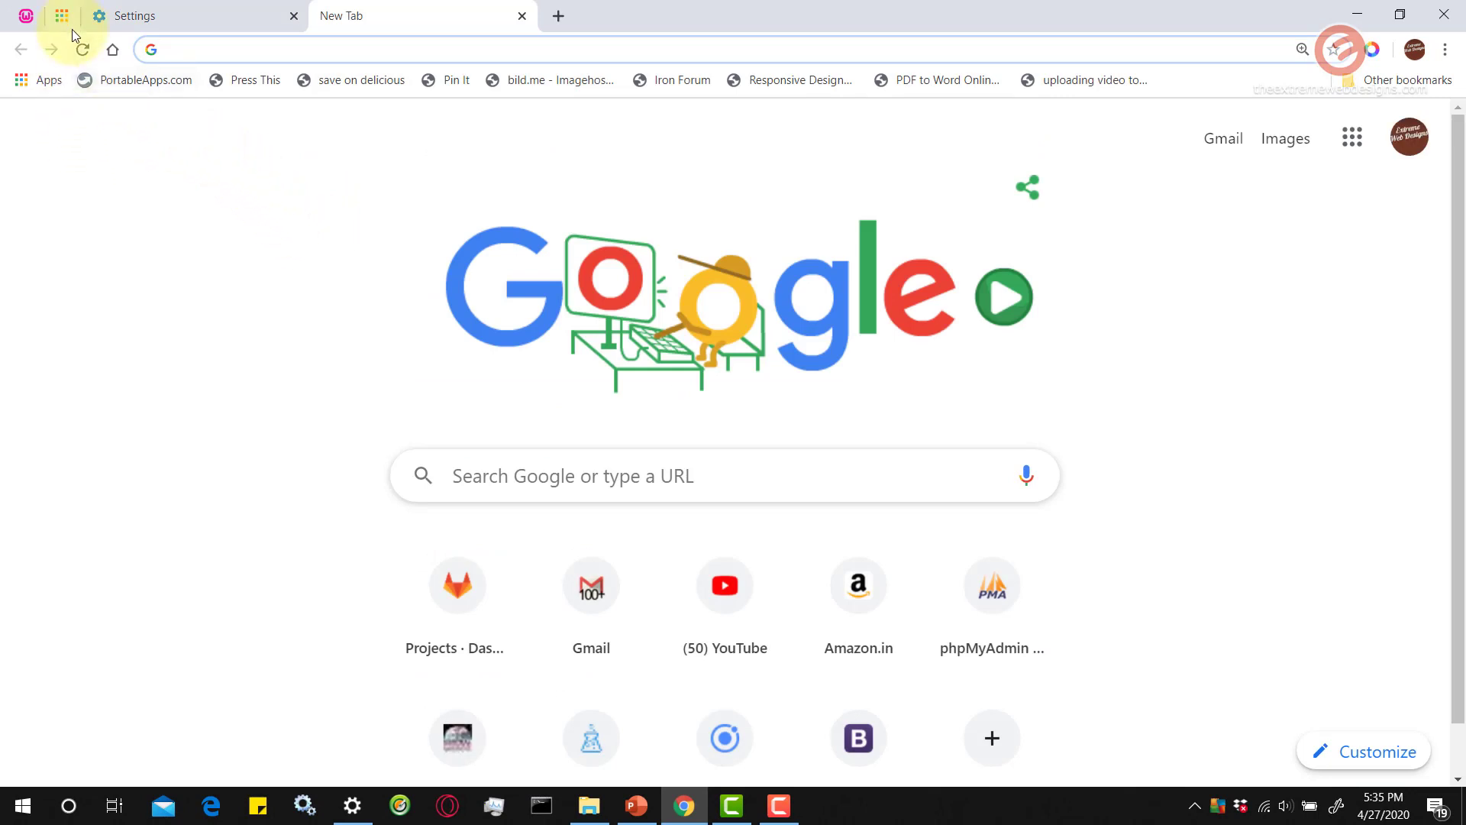
{"action": "type", "text": "javascript"}
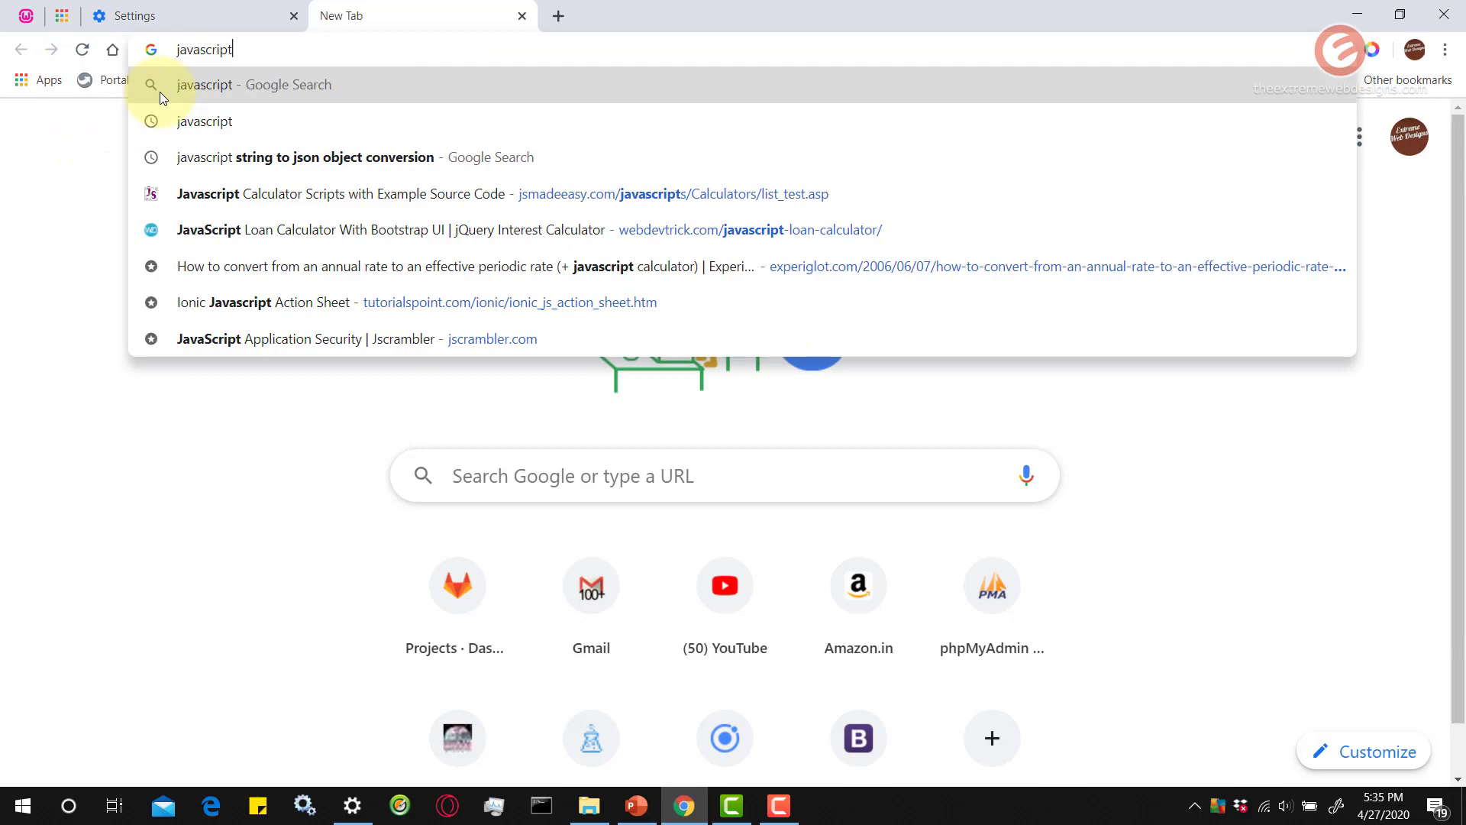
{"action": "key", "text": "Return"}
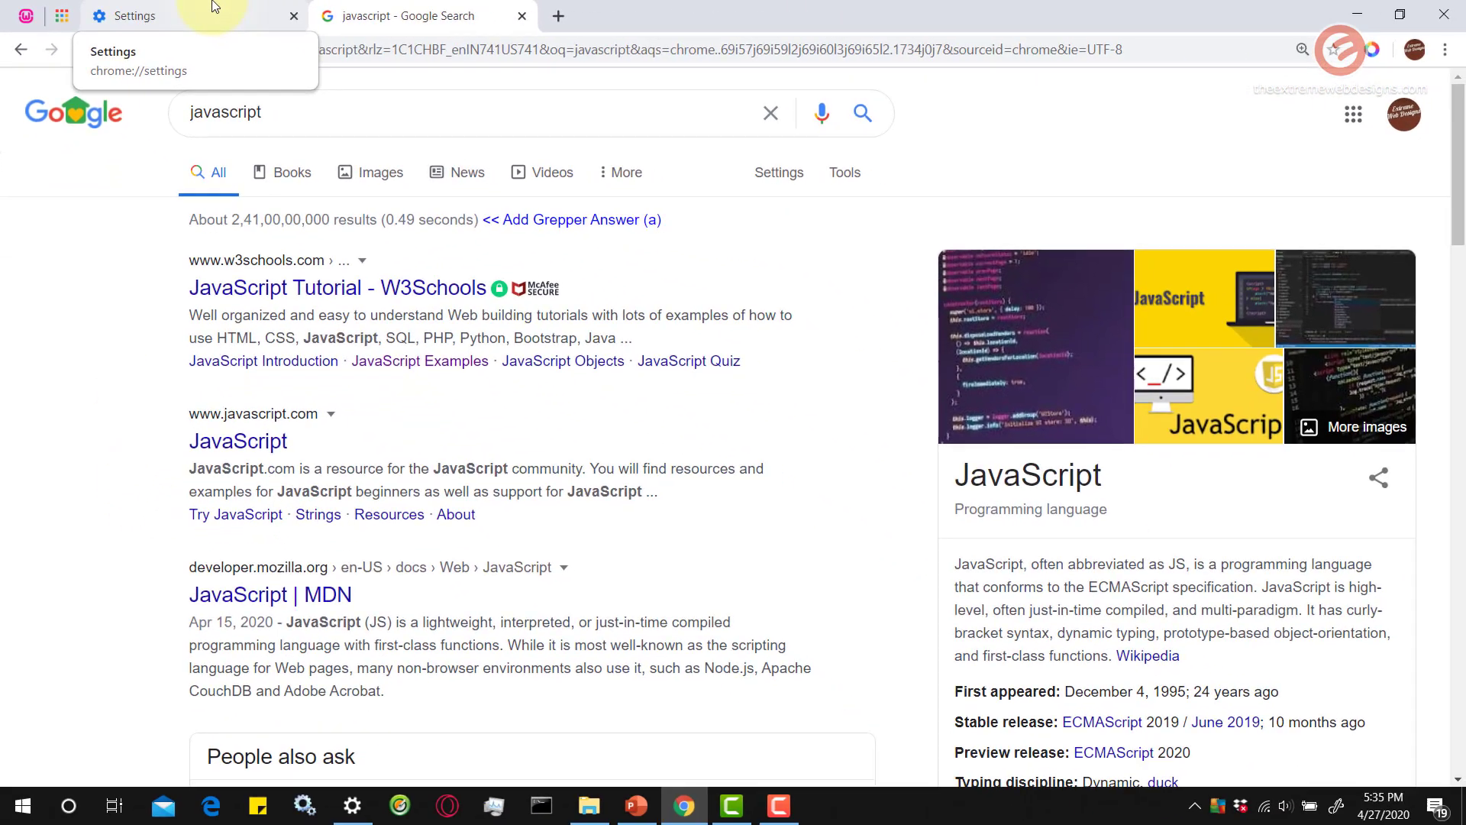
Choose Bing as the address-bar search engine in Settings, then open a fresh tab
{"action": "left_click", "coordinate": [283, 9]}
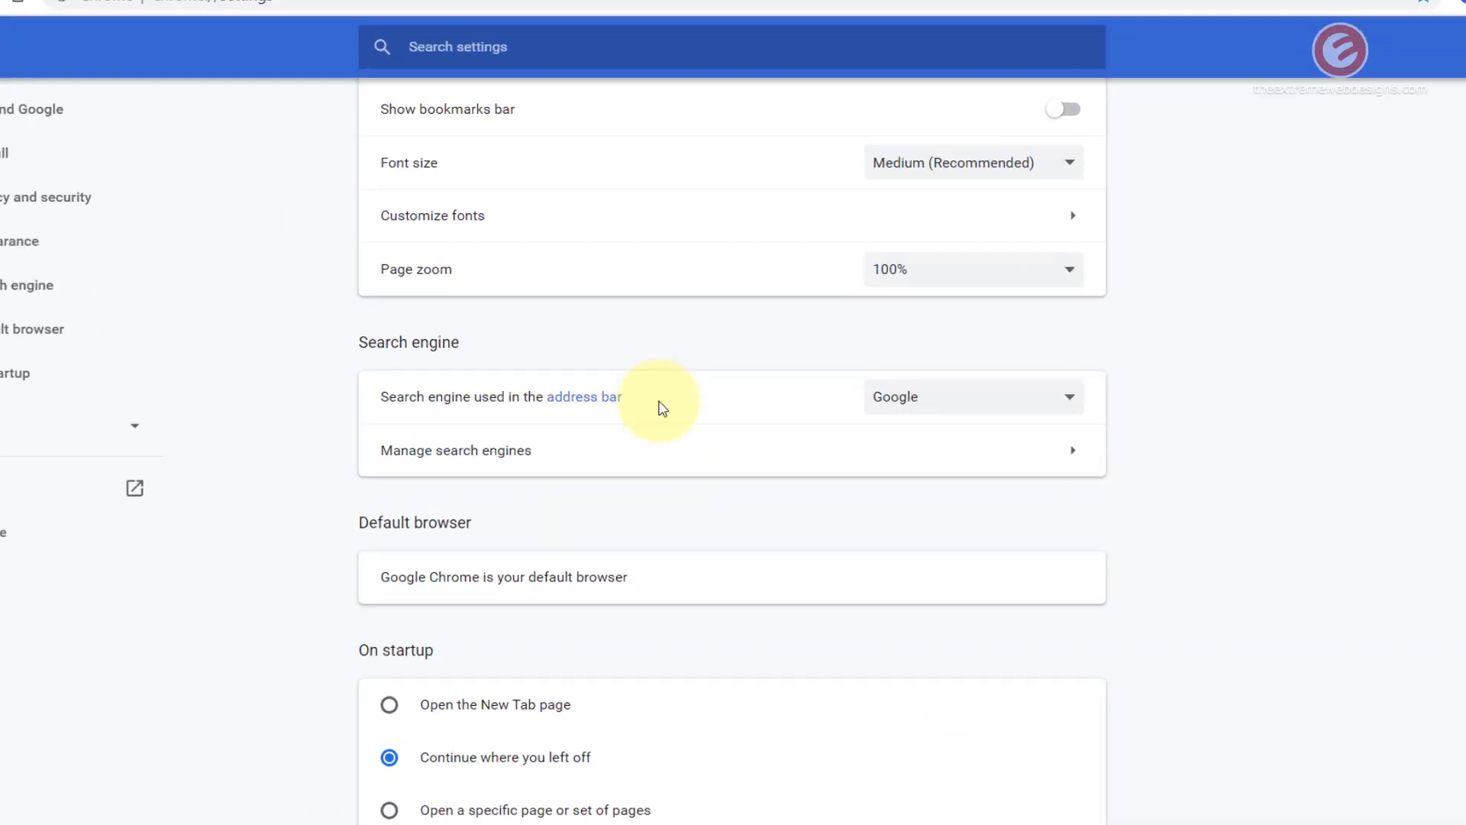
{"action": "left_click", "coordinate": [1050, 409]}
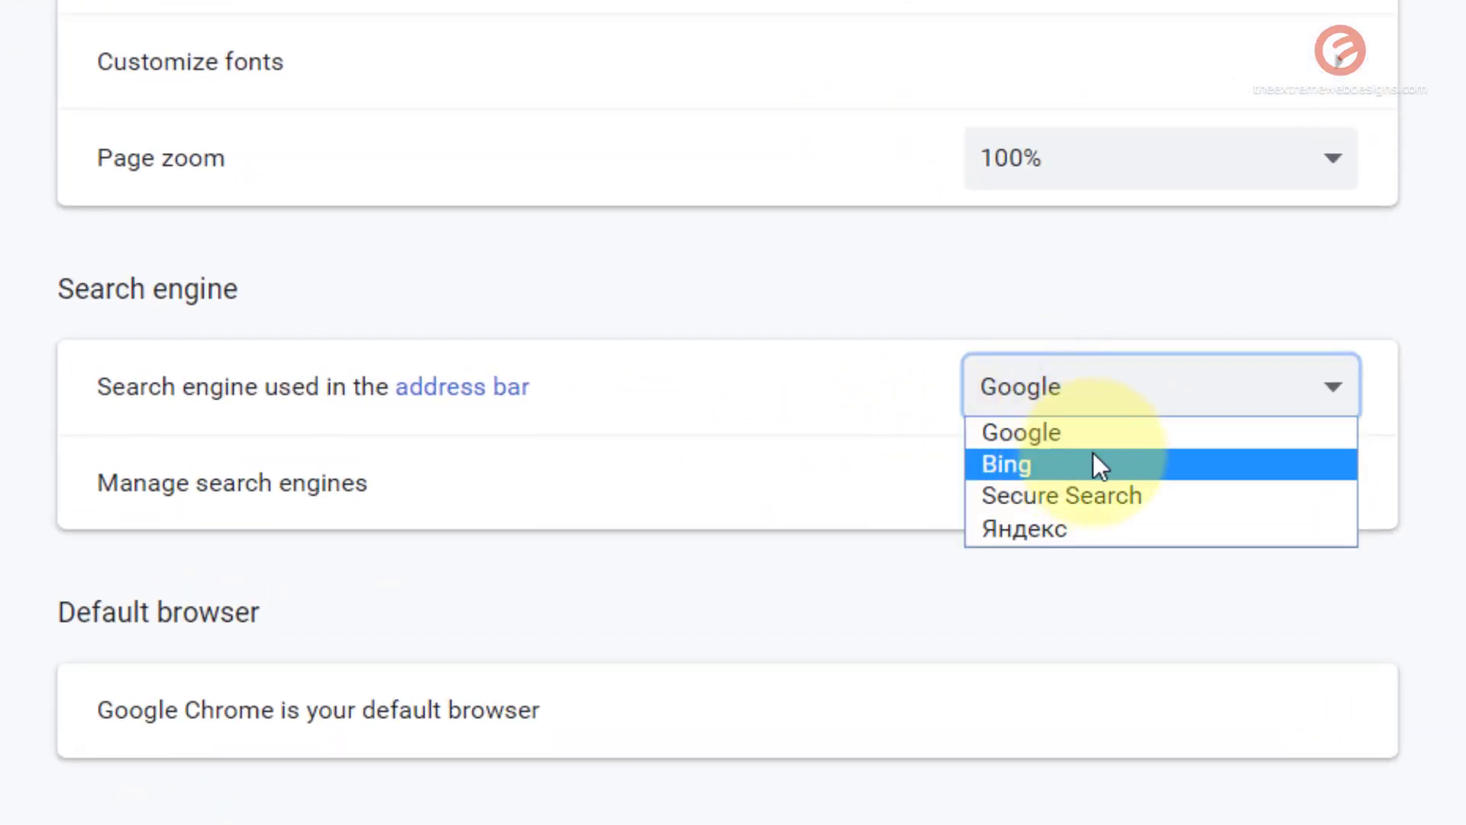
{"action": "left_click", "coordinate": [1052, 466]}
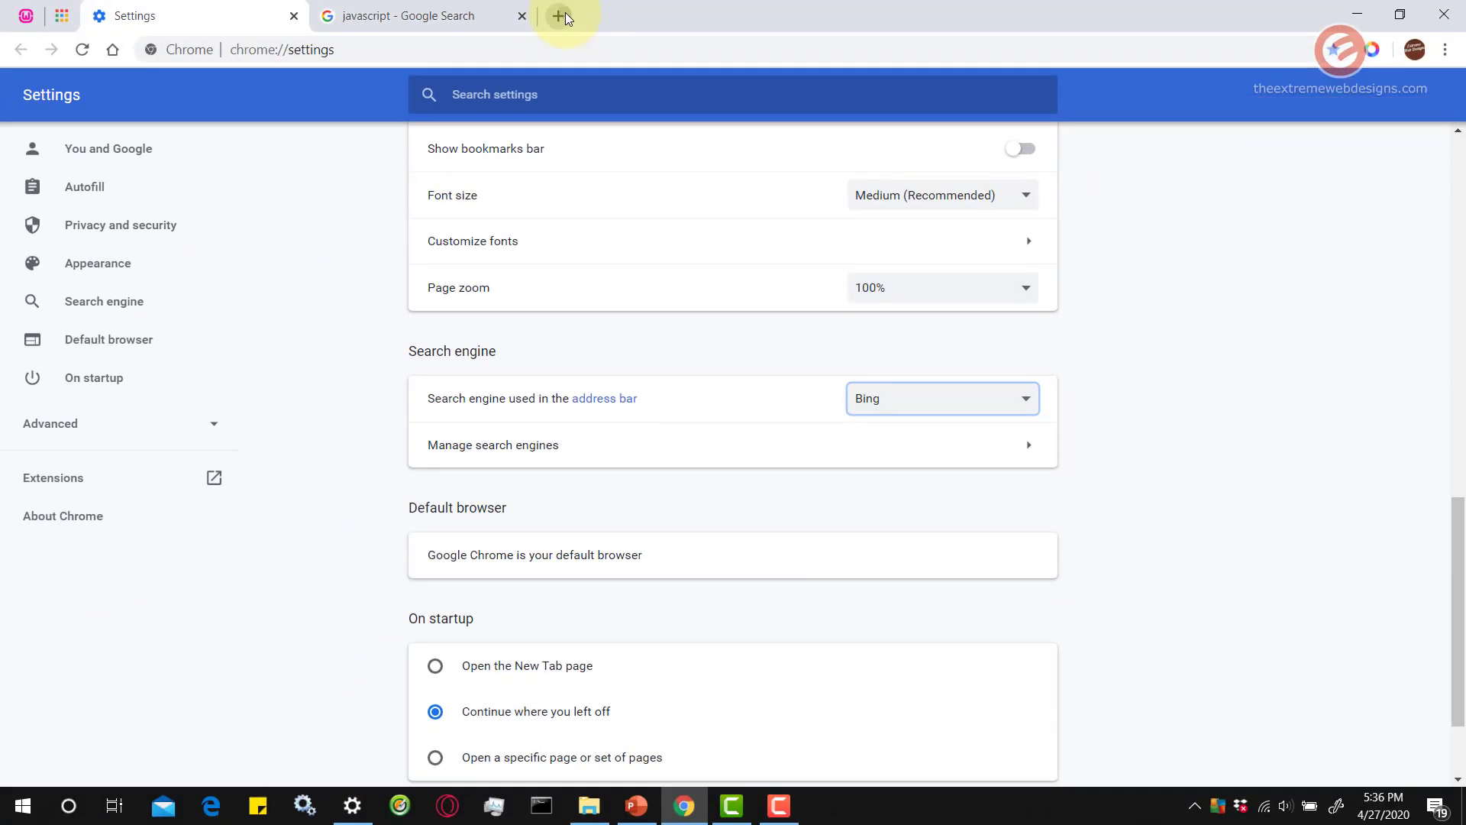
{"action": "left_click", "coordinate": [561, 15]}
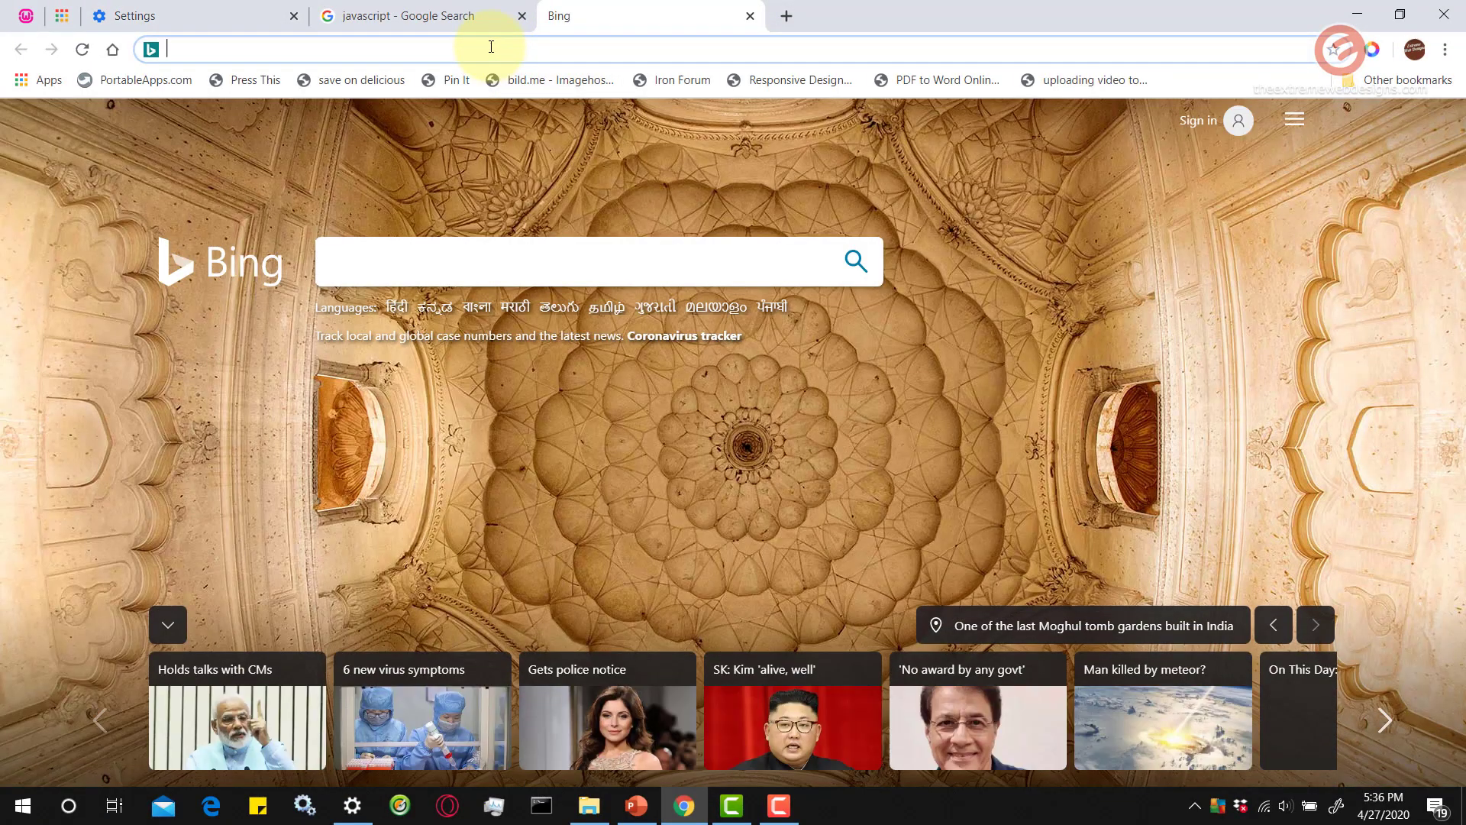
Search 'javascript' from the address bar, now getting Bing results, and go back to Settings
{"action": "type", "text": "javascript"}
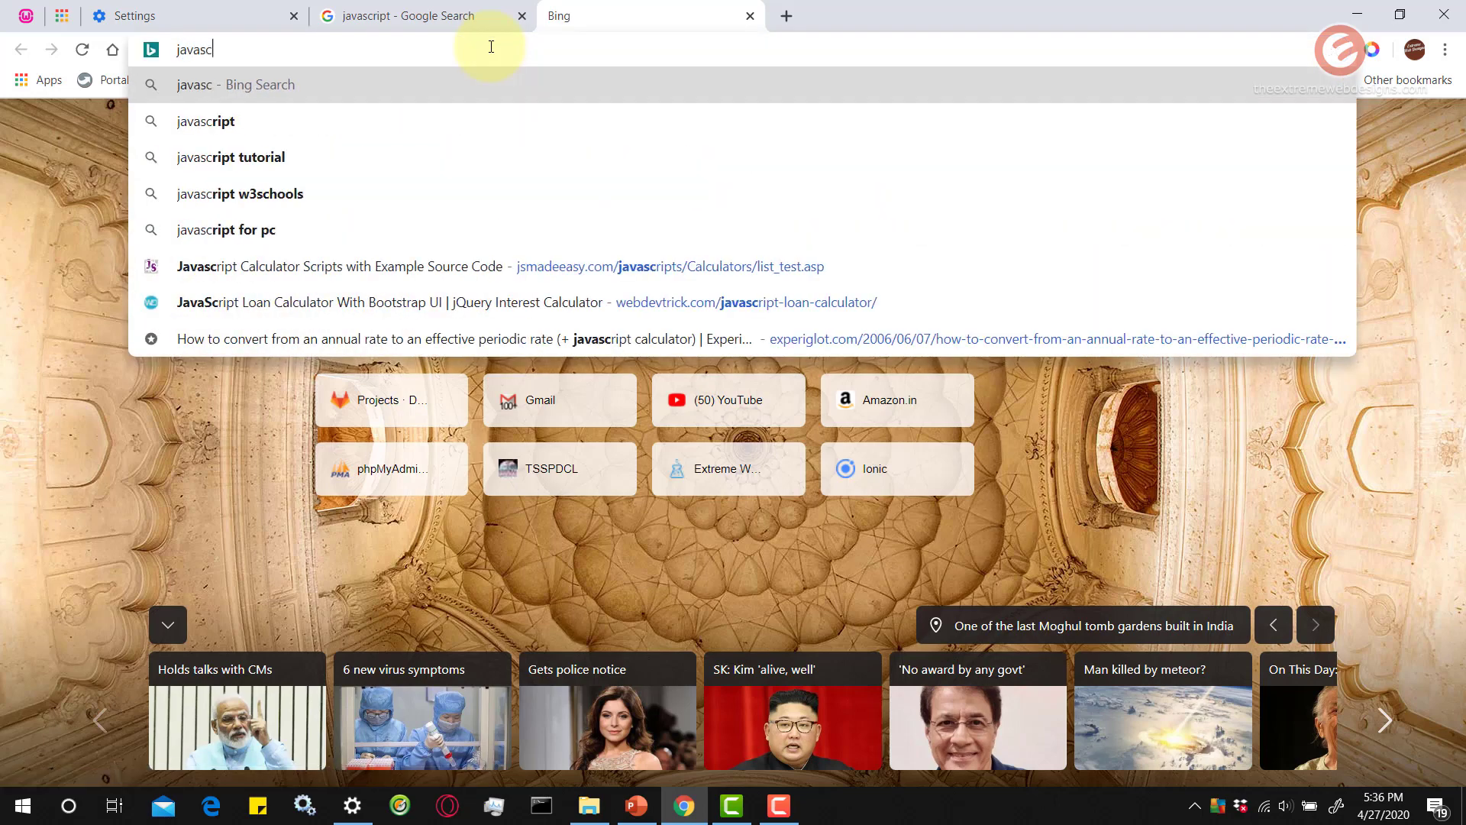
{"action": "key", "text": "Return"}
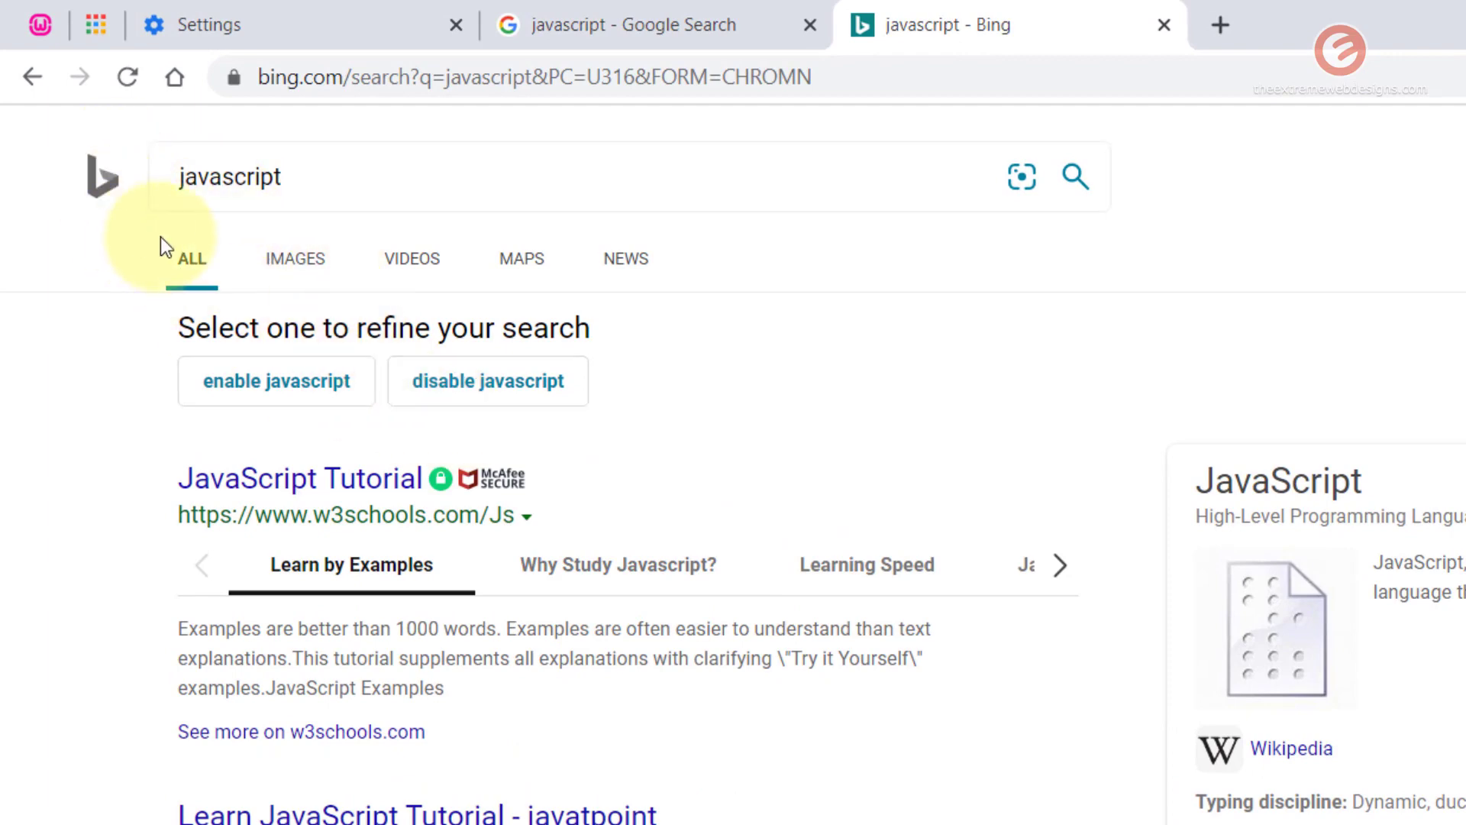
{"action": "left_click", "coordinate": [209, 24]}
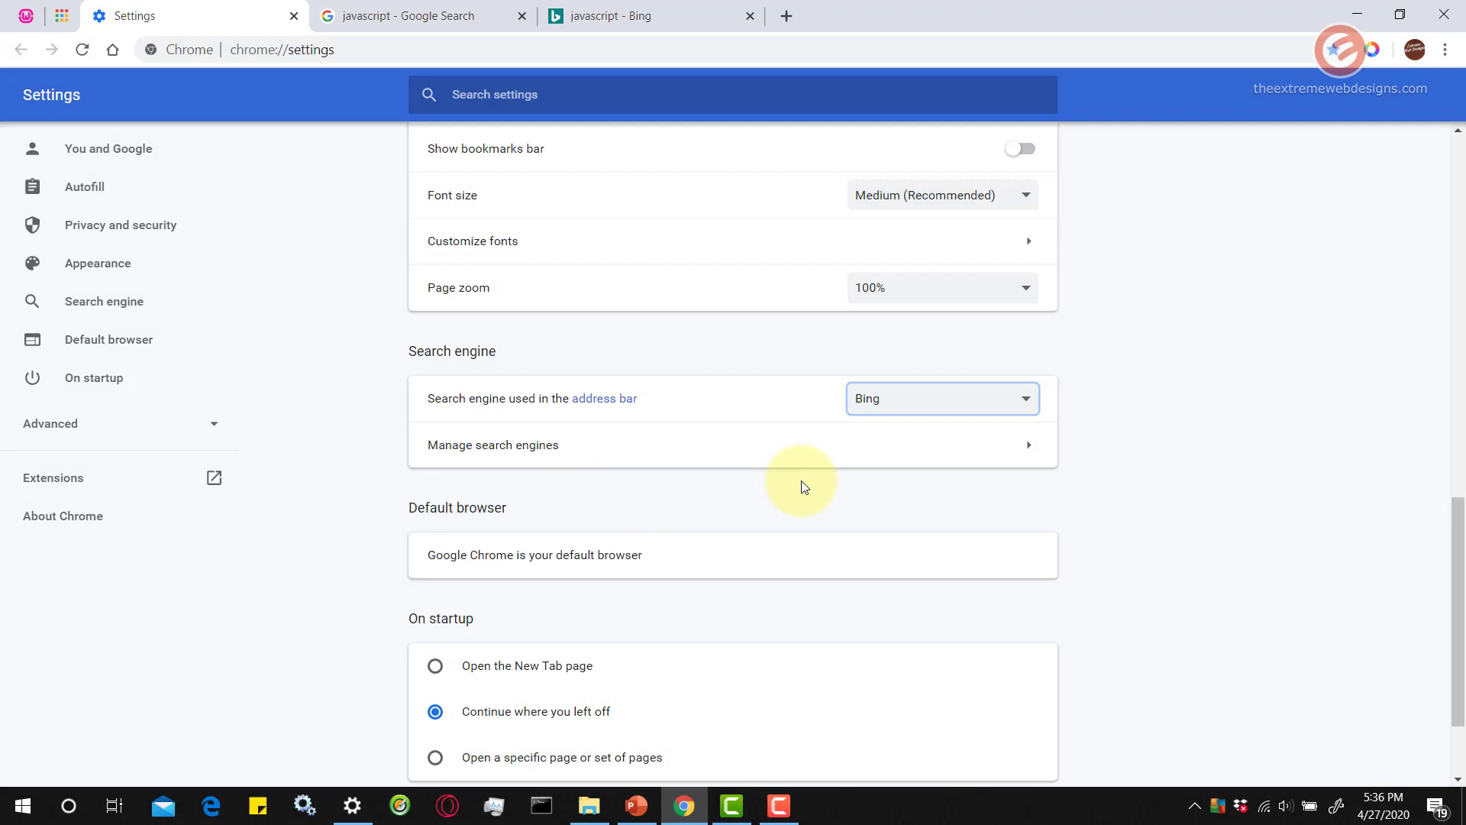
Keep Bing selected, go to Manage search engines, and start adding a new engine
{"action": "left_click", "coordinate": [936, 403]}
{"action": "left_click", "coordinate": [826, 352]}
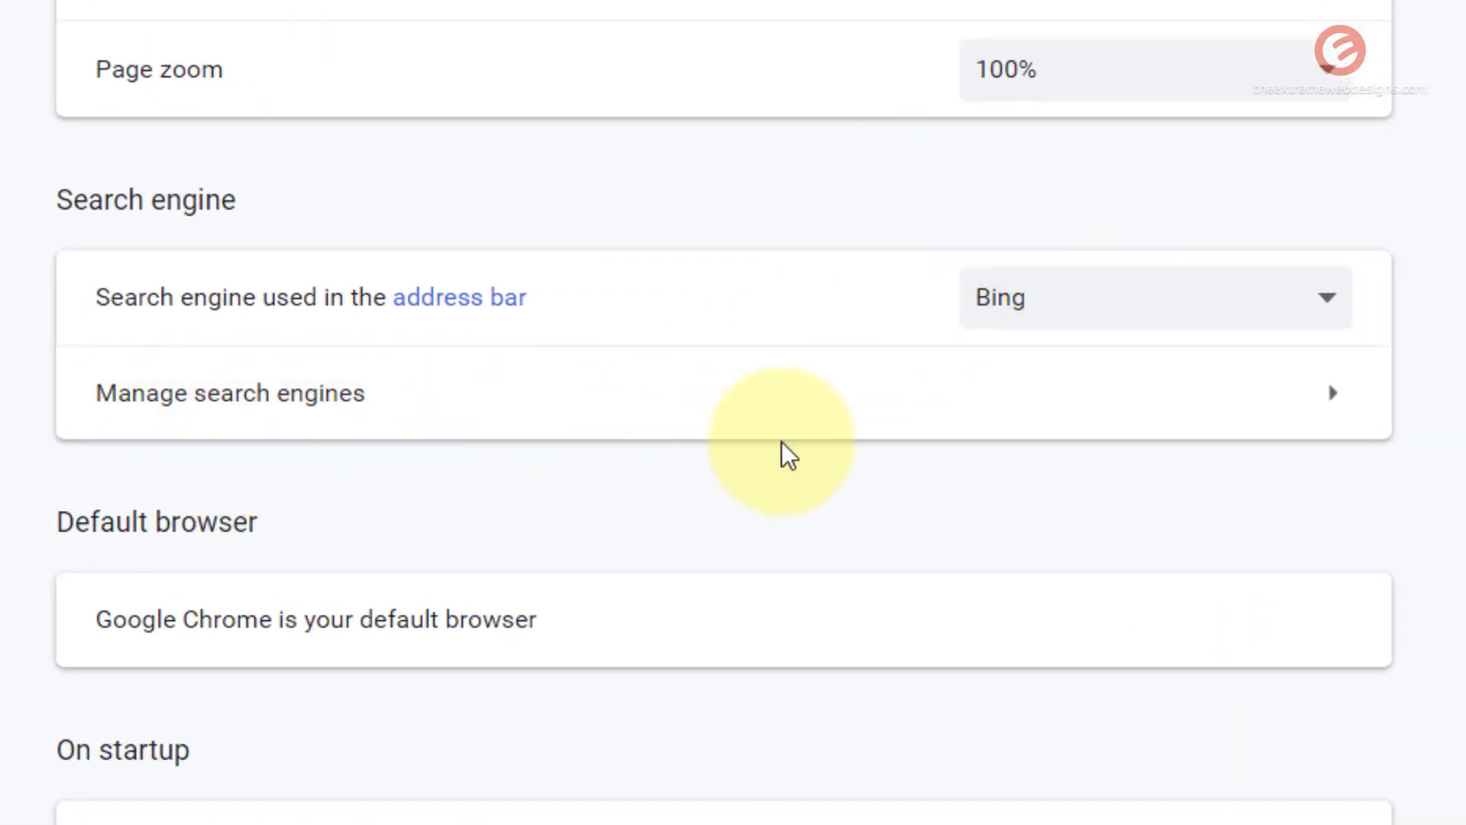
{"action": "left_click", "coordinate": [992, 416]}
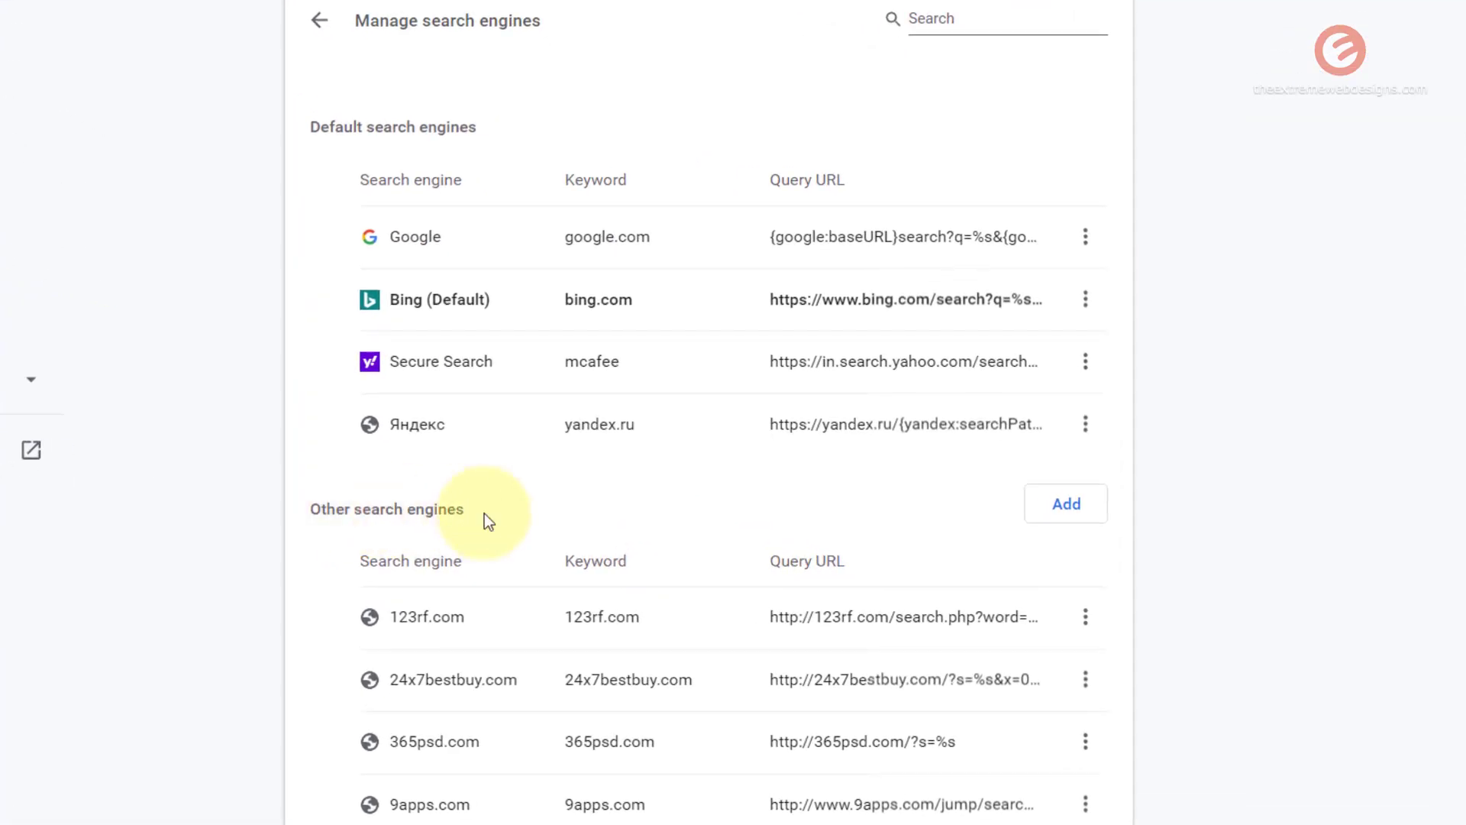
{"action": "left_click", "coordinate": [1068, 521]}
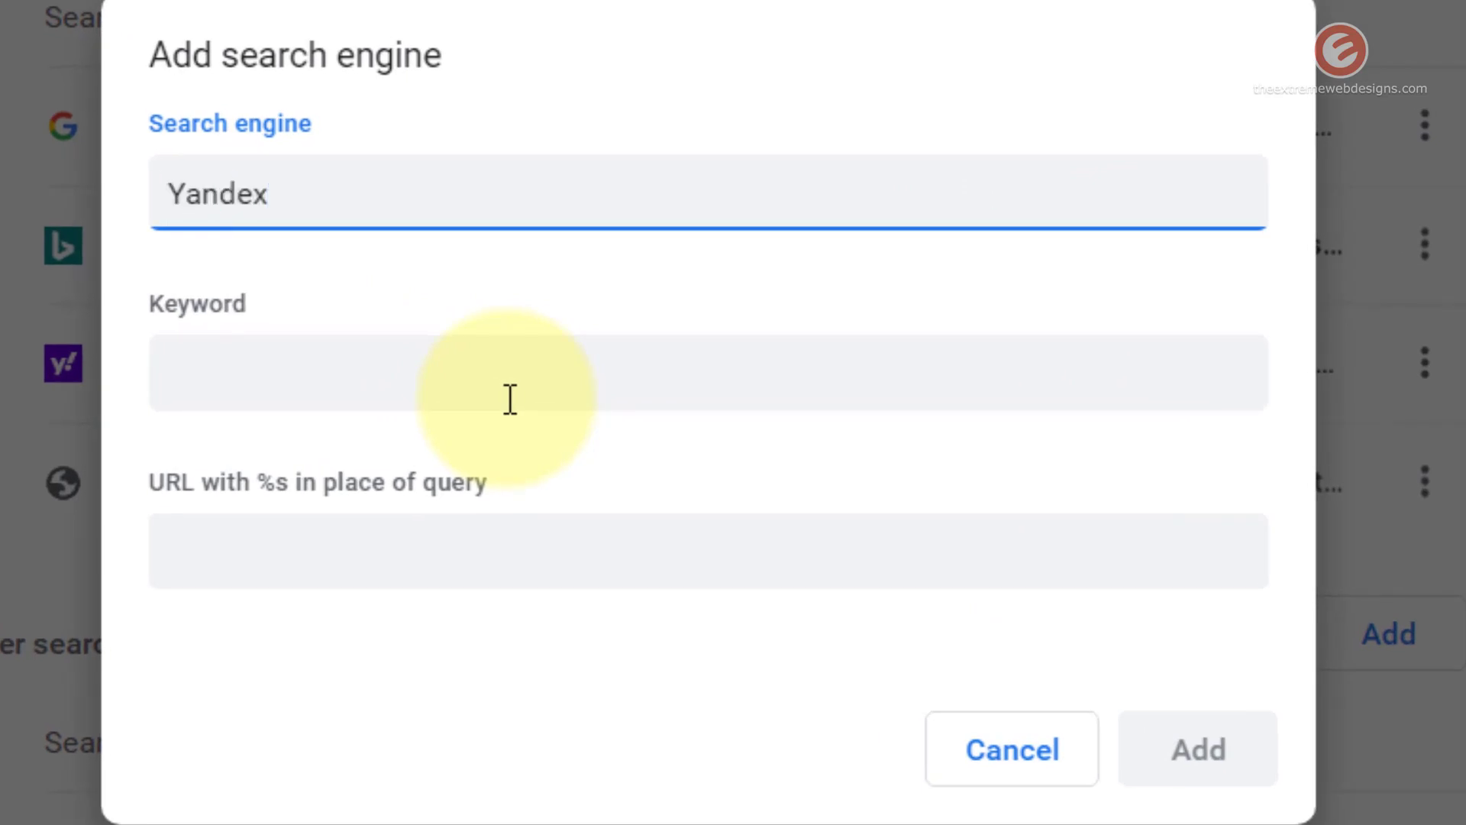
{"action": "left_click", "coordinate": [510, 399]}
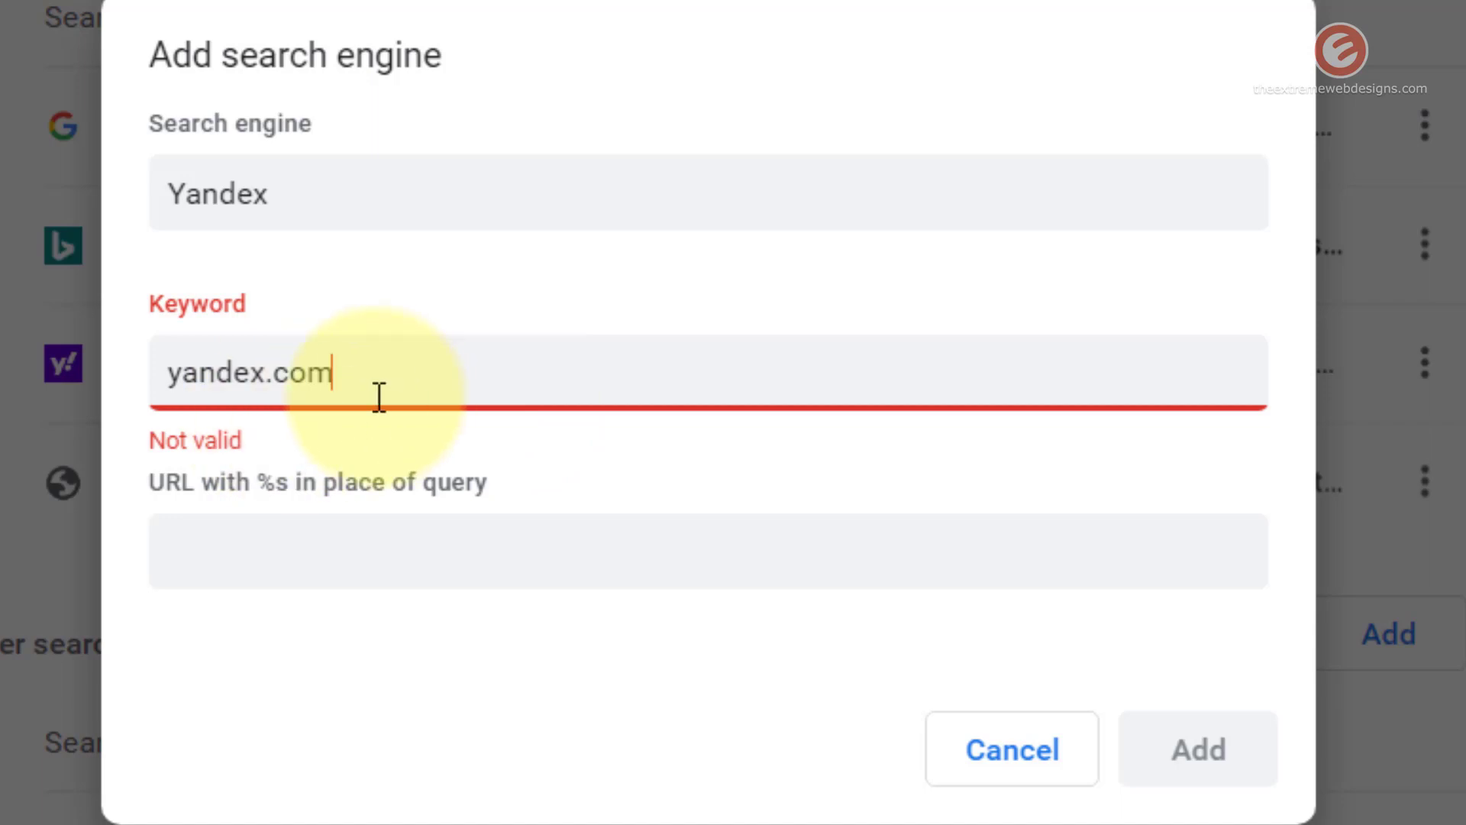
{"action": "type", "text": "htt"}
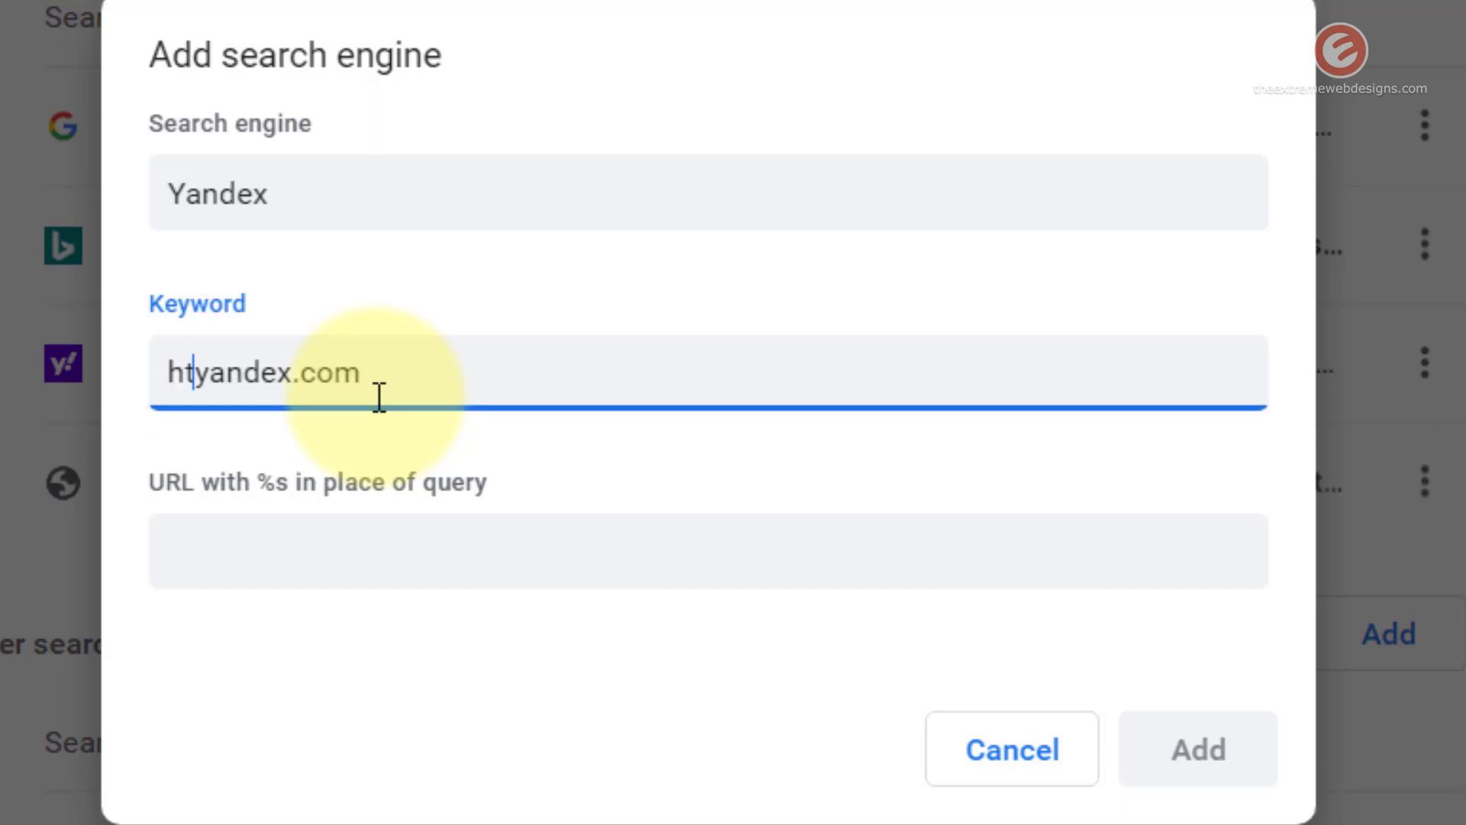
{"action": "type", "text": "p://"}
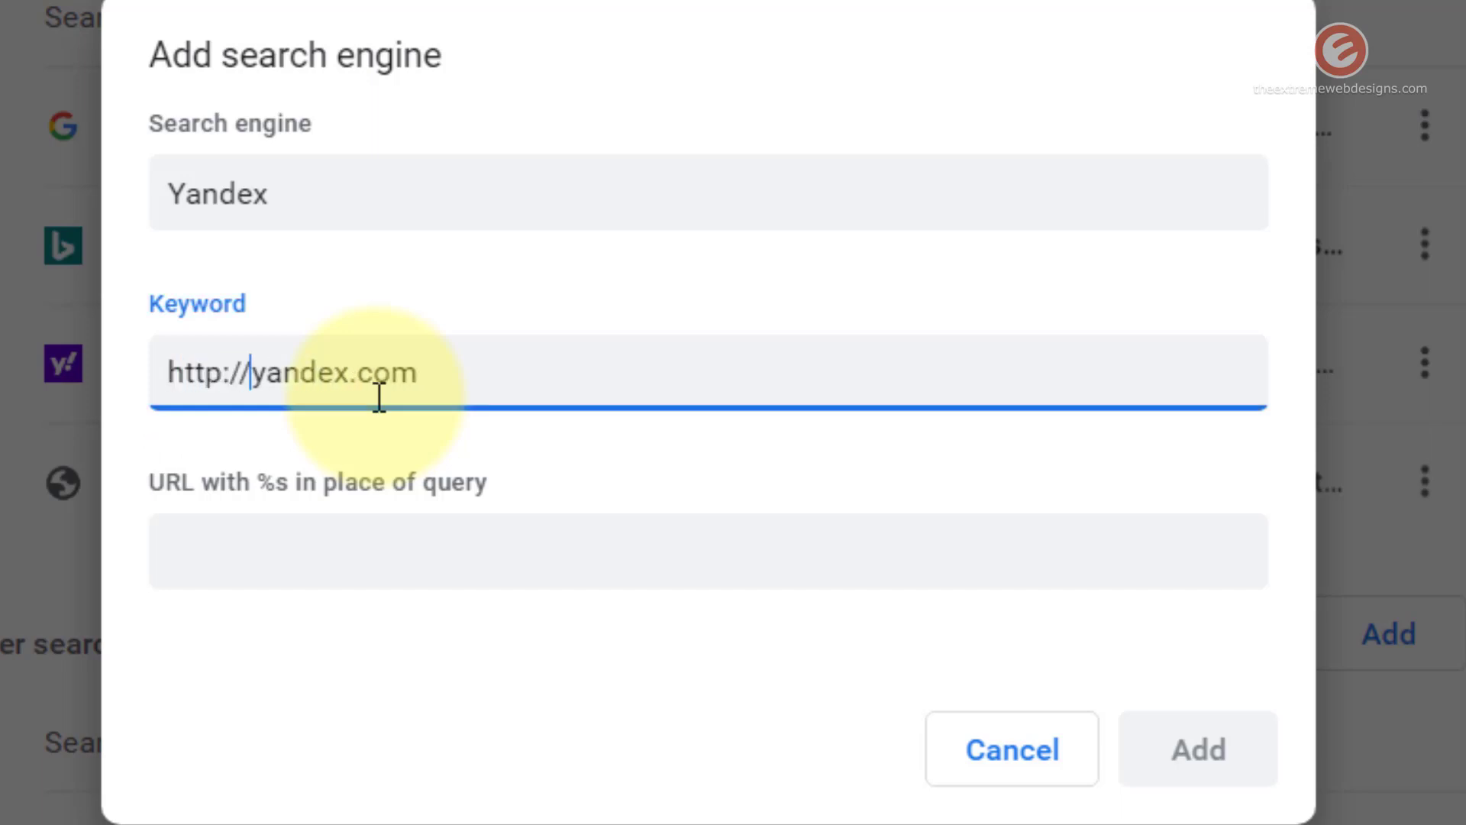
{"action": "left_click", "coordinate": [455, 551]}
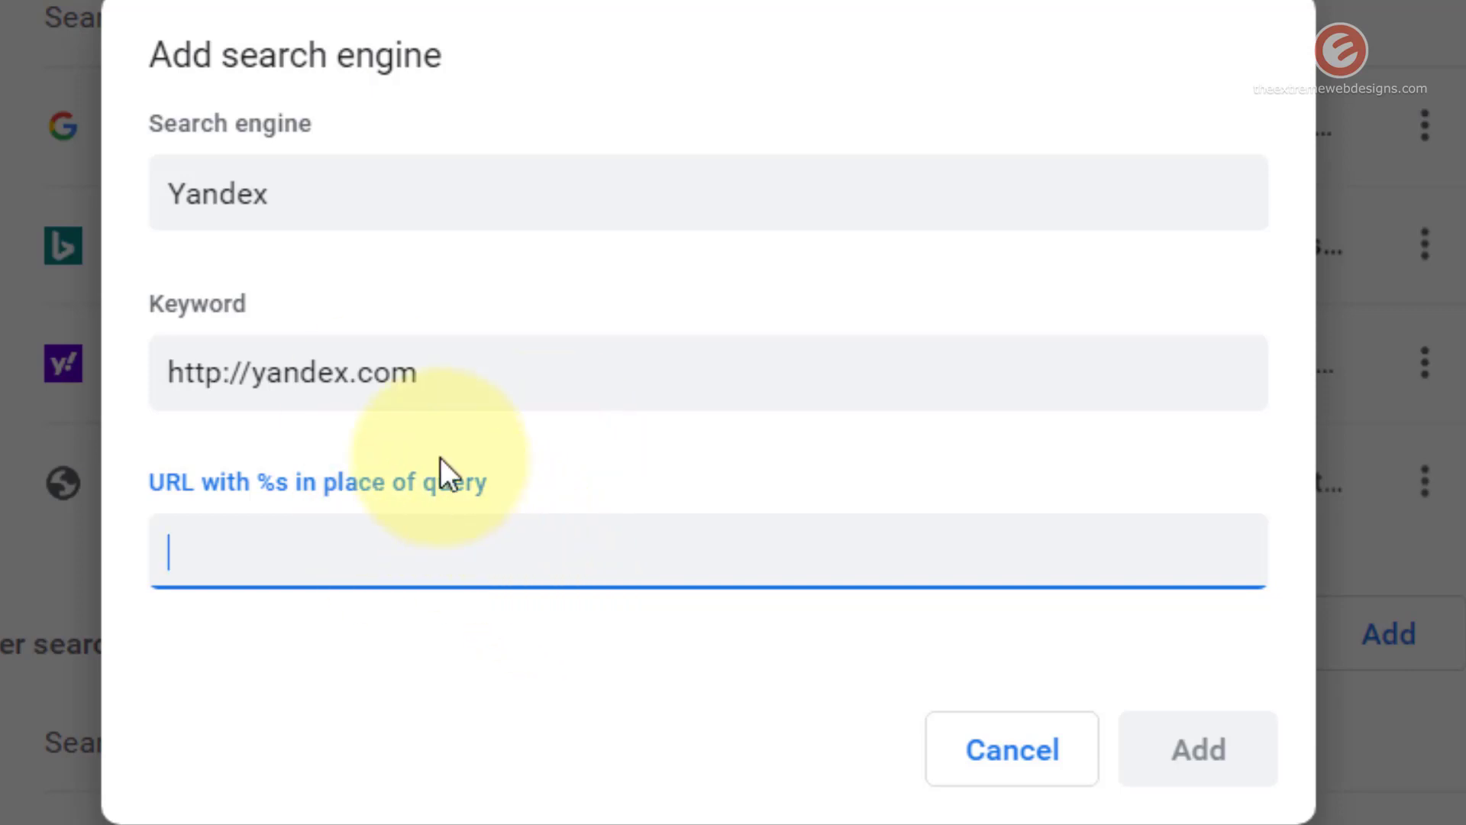
{"action": "left_click", "coordinate": [484, 370]}
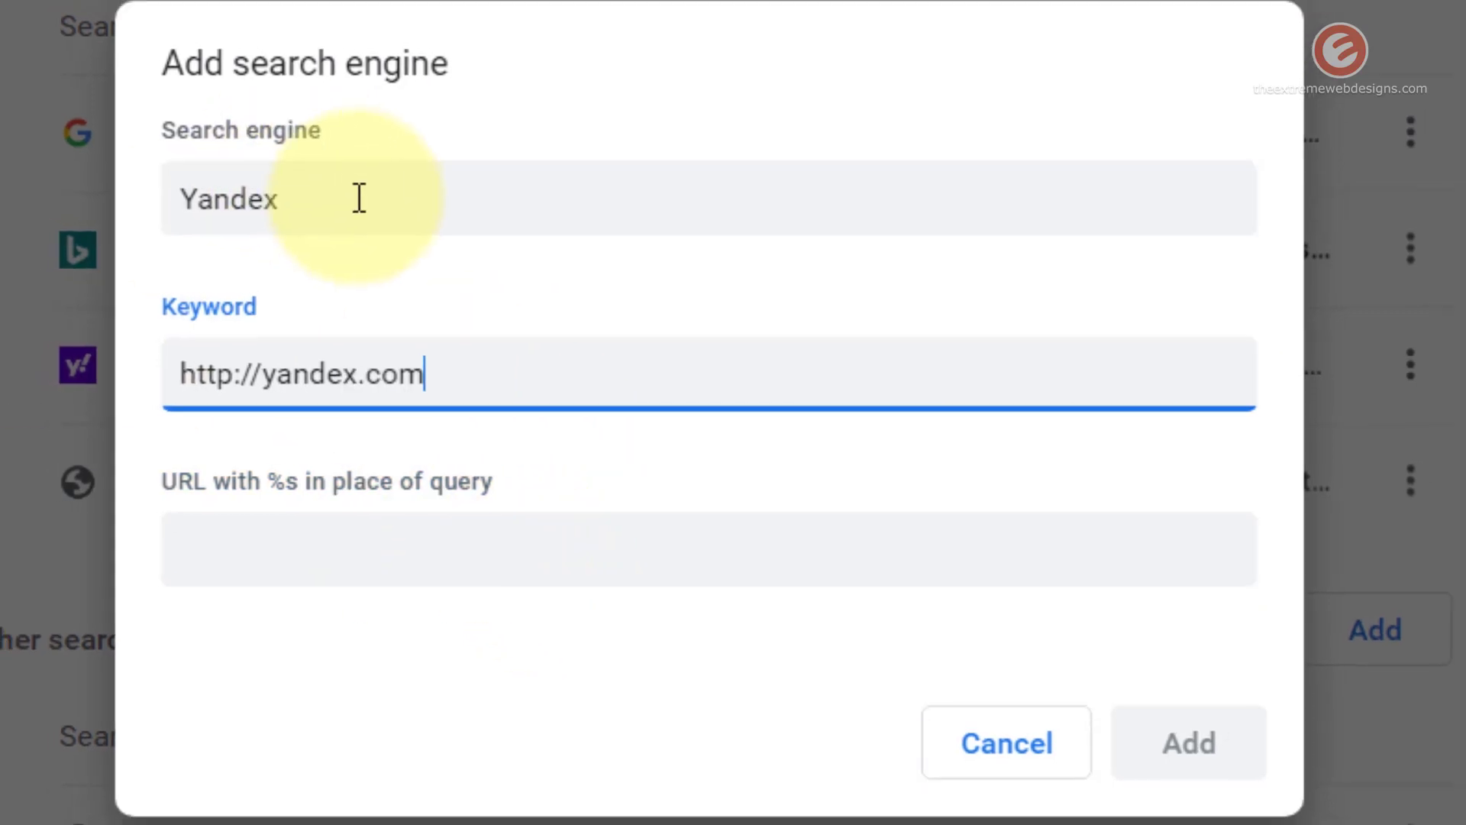
{"action": "key", "text": "ctrl+a"}
{"action": "key", "text": "ctrl+c"}
Load yandex.com in a new tab and search for 'javascript' there
{"action": "left_click", "coordinate": [782, 16]}
{"action": "key", "text": "ctrl+v"}
{"action": "key", "text": "Return"}
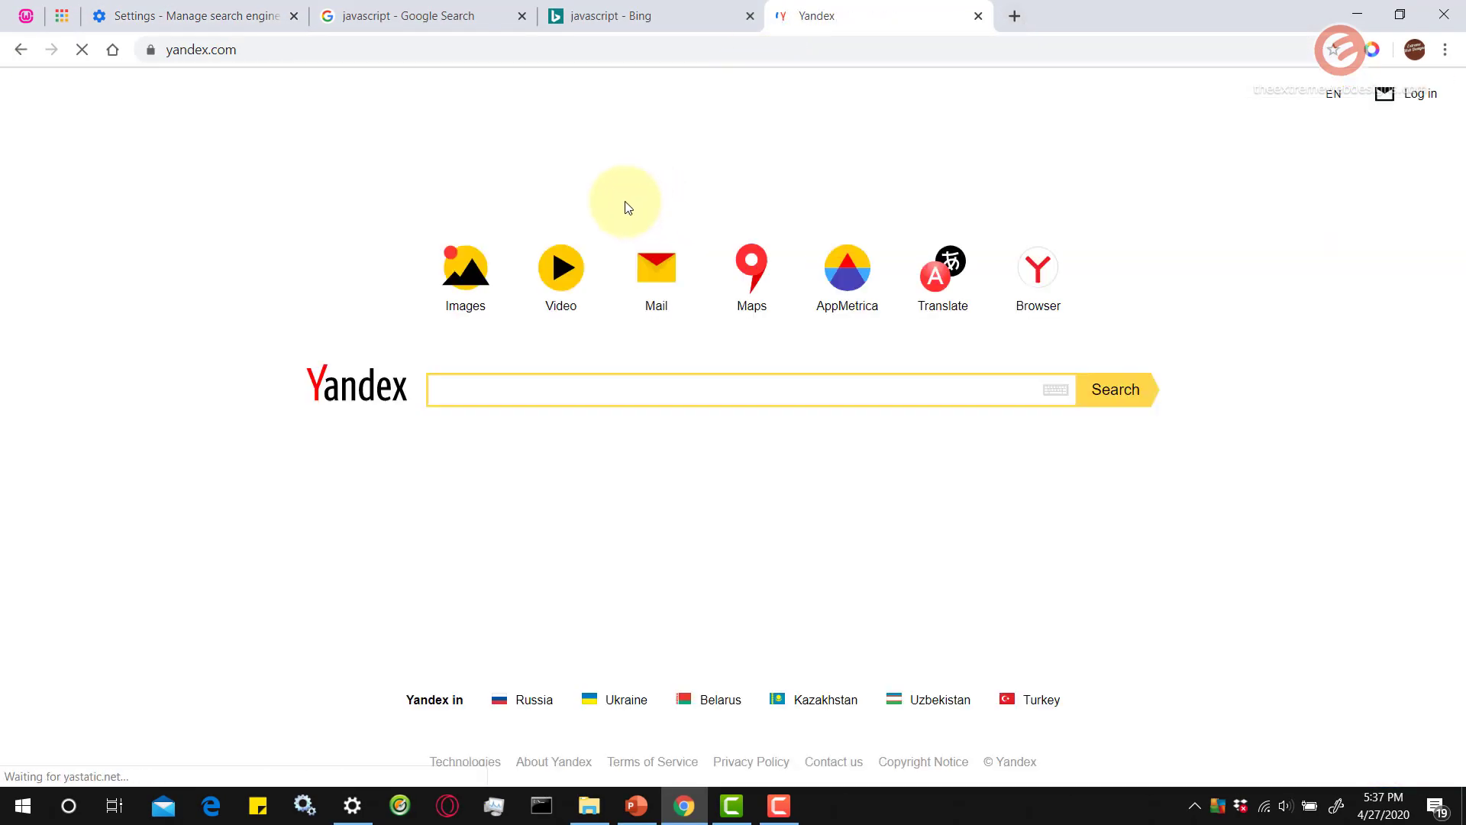
{"action": "type", "text": "jav"}
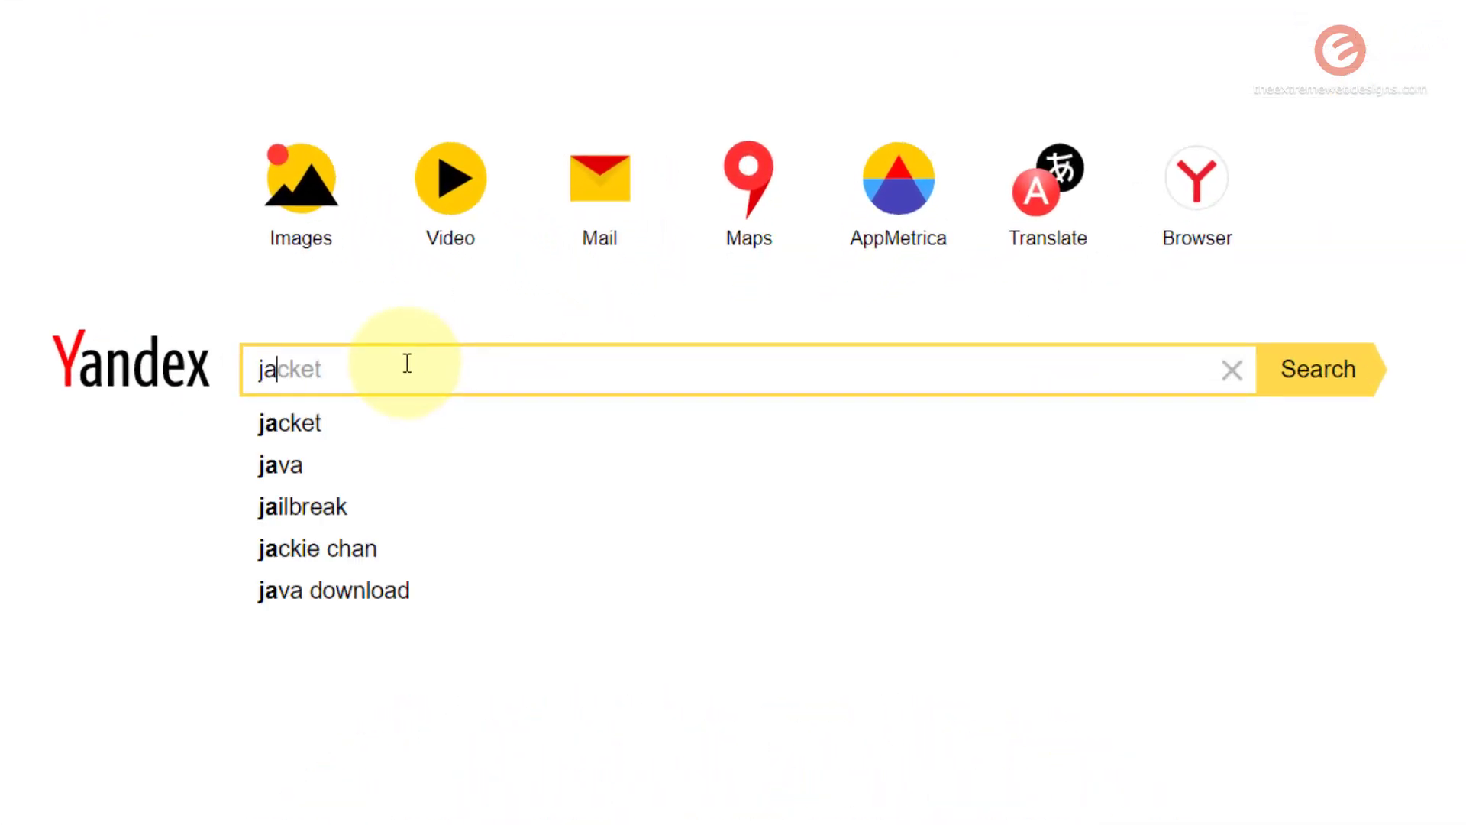
{"action": "type", "text": "ascript"}
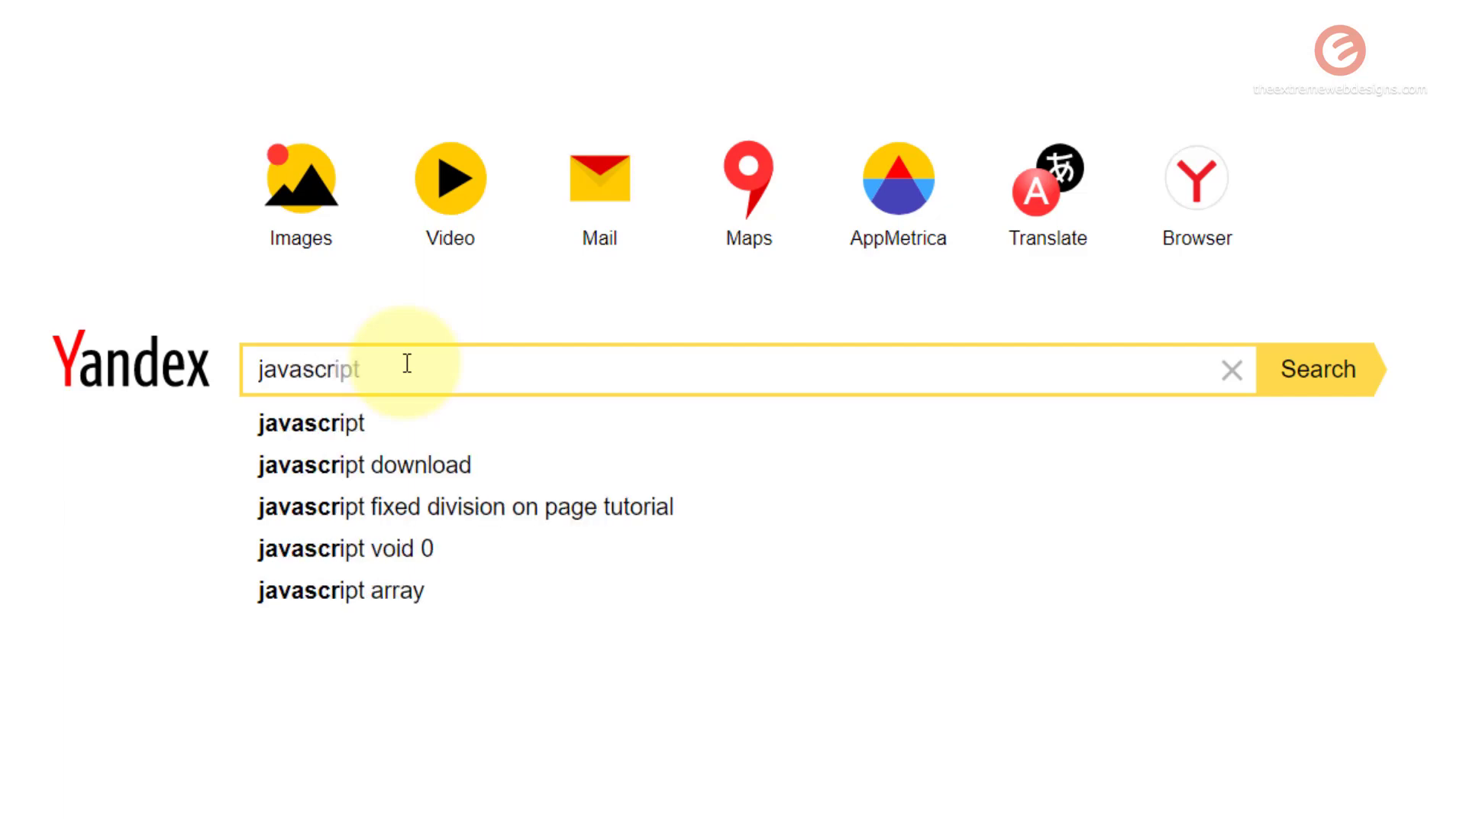
{"action": "key", "text": "Return"}
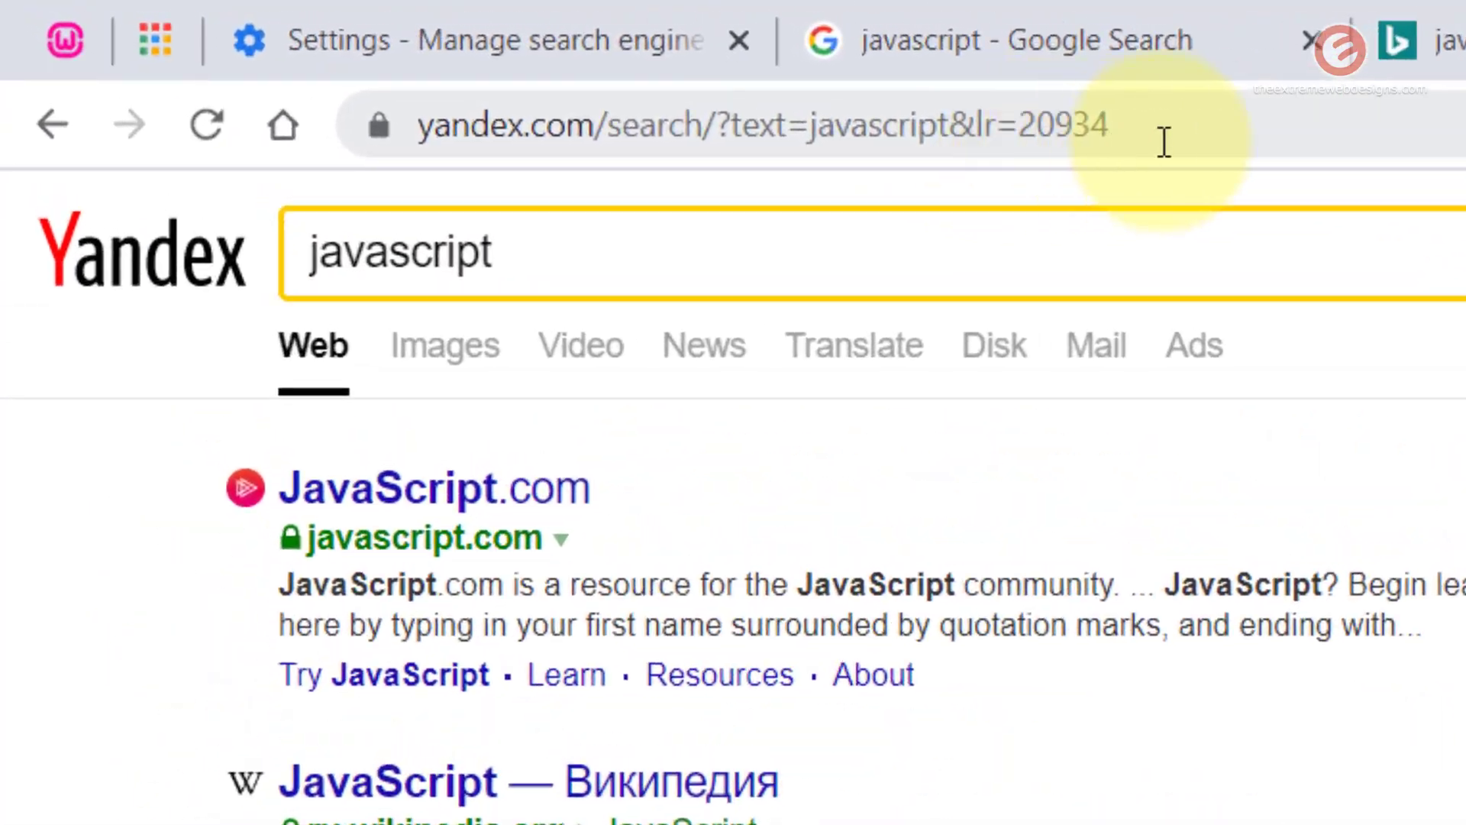
Copy the Yandex results page address and return to the Settings tab
{"action": "left_click", "coordinate": [423, 55]}
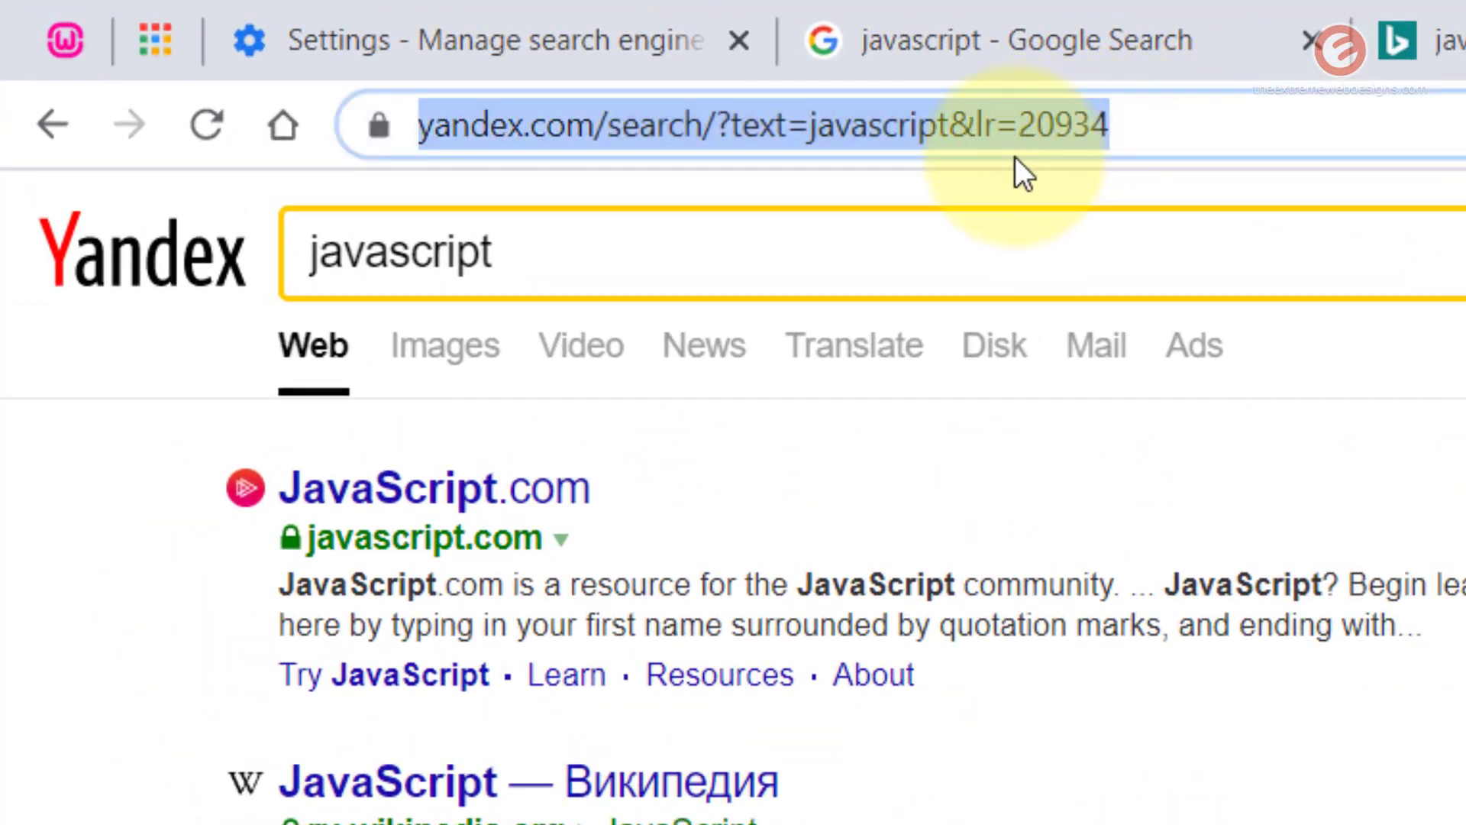
{"action": "right_click", "coordinate": [958, 103]}
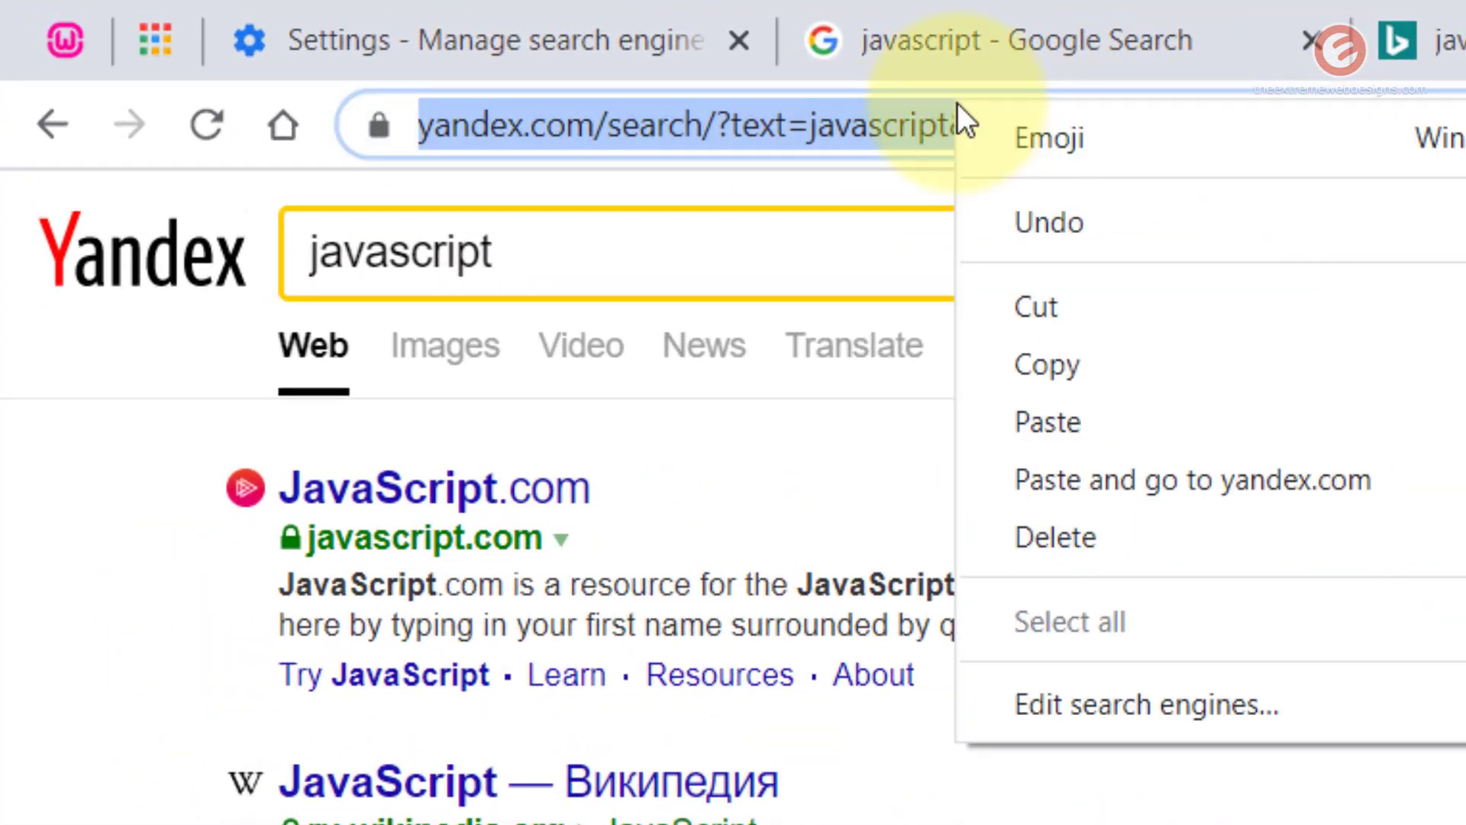
{"action": "left_click", "coordinate": [1123, 362]}
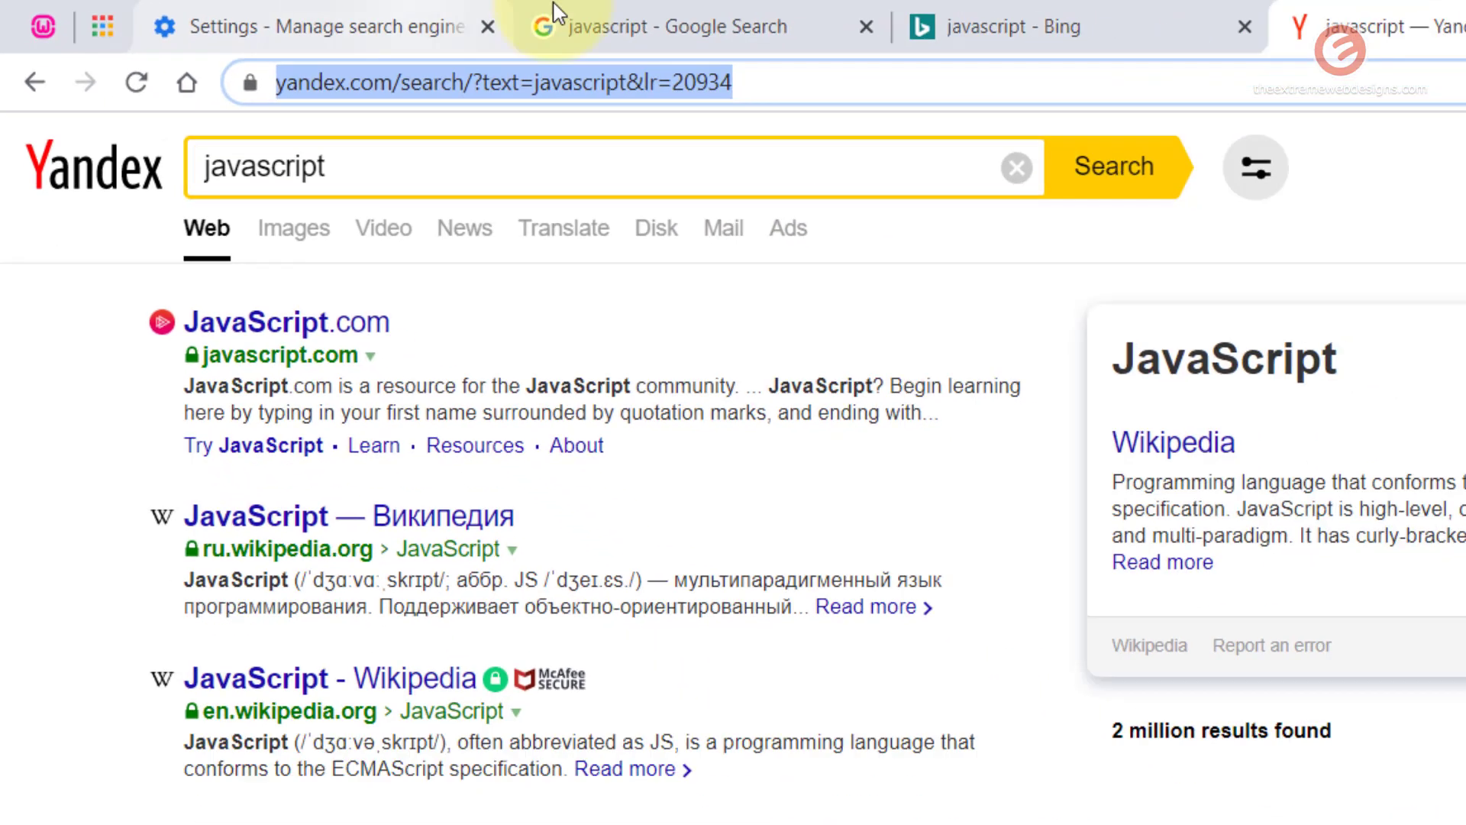
{"action": "left_click", "coordinate": [338, 16]}
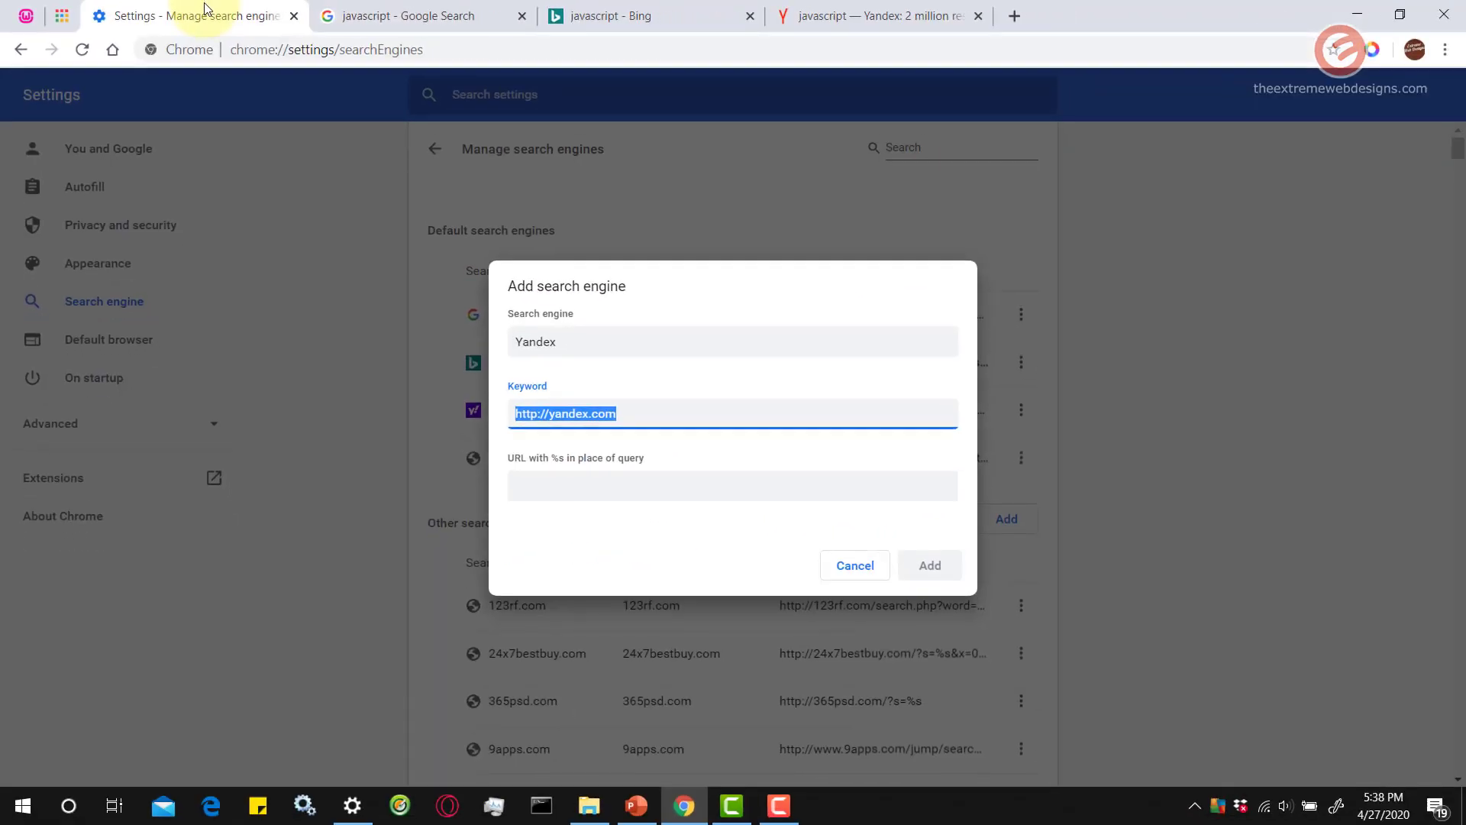
{"action": "left_click", "coordinate": [555, 486]}
{"action": "right_click", "coordinate": [562, 494]}
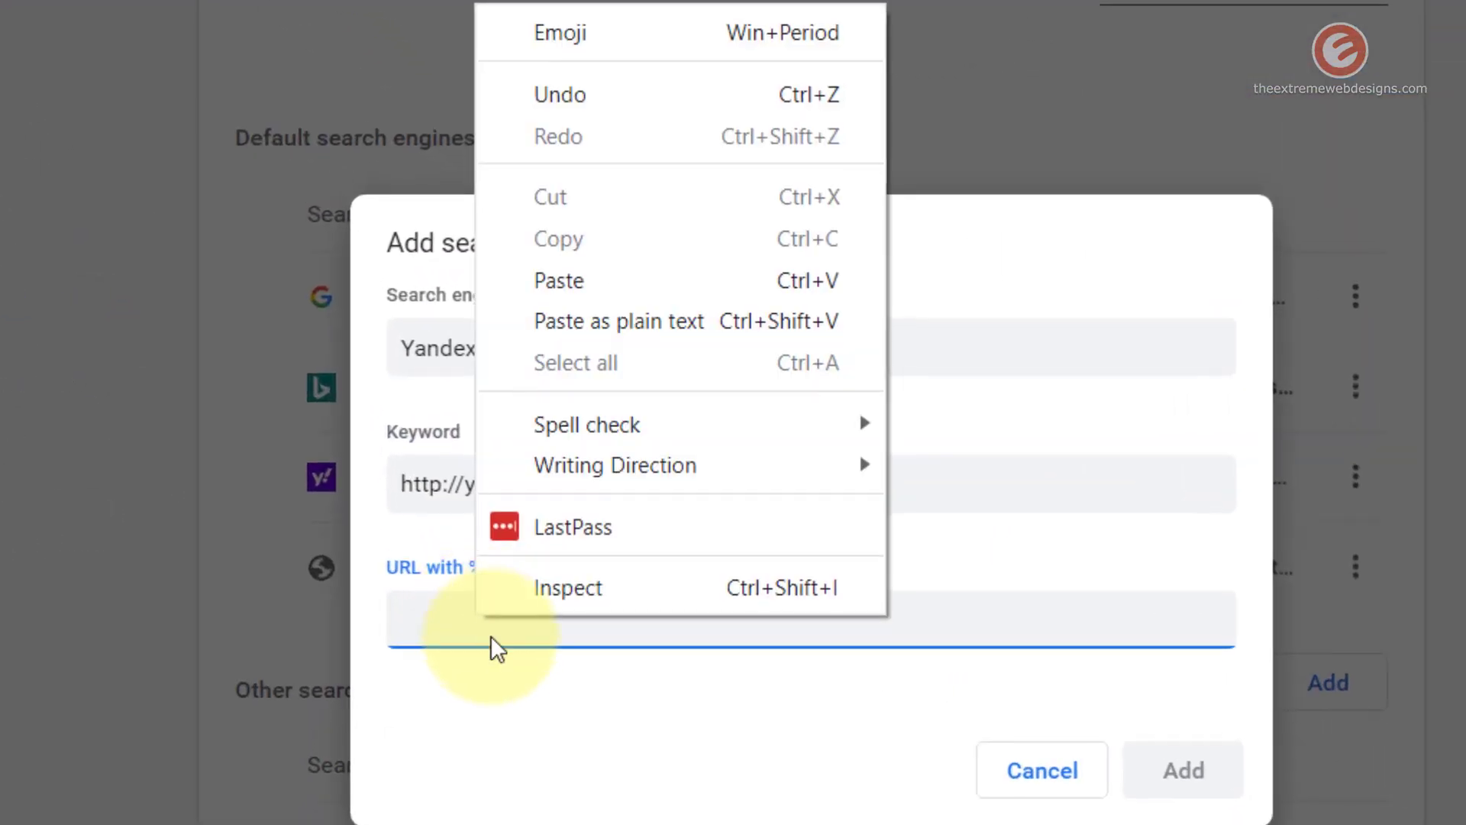
{"action": "left_click", "coordinate": [580, 286]}
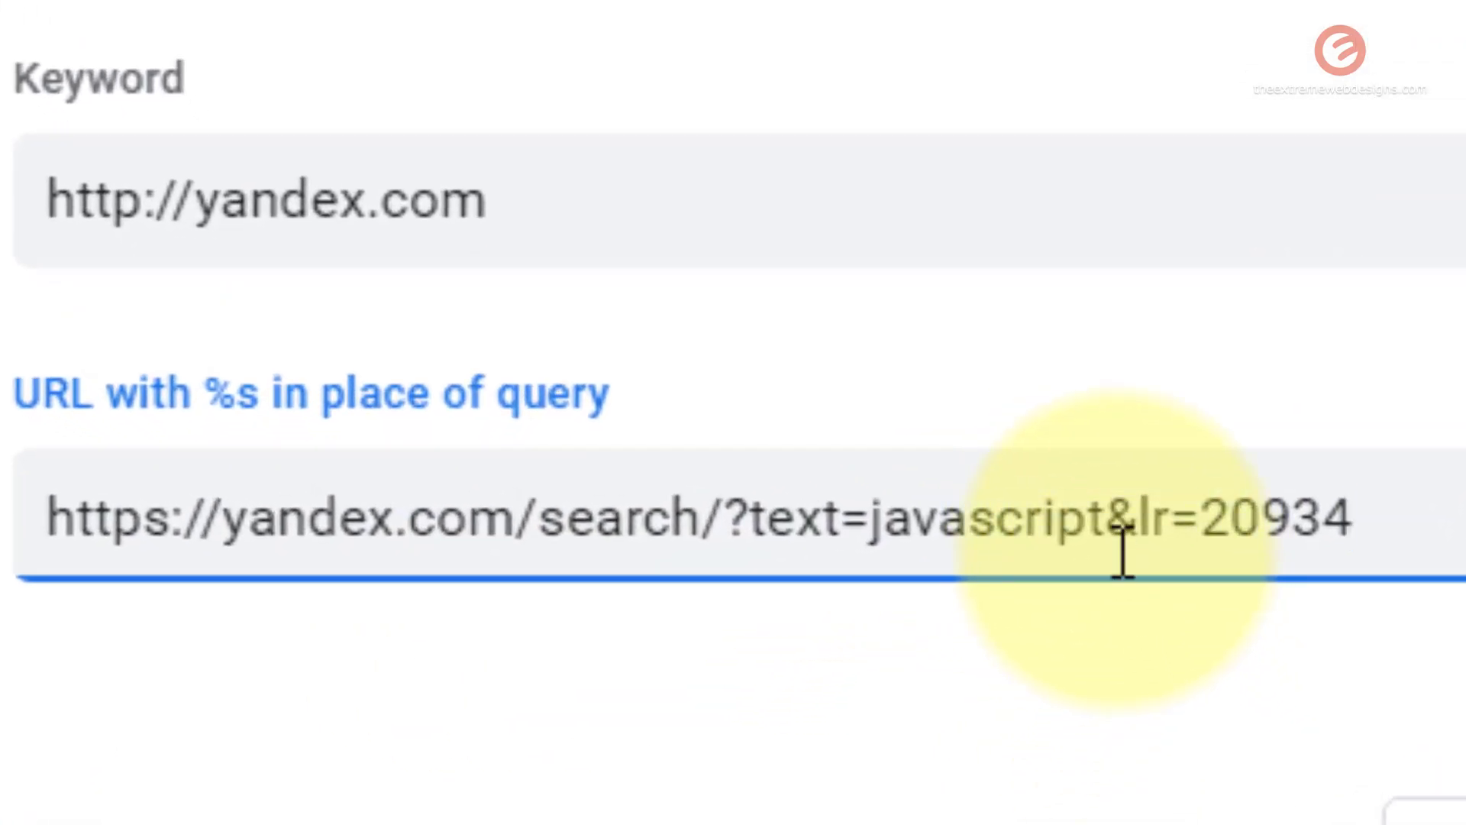
{"action": "left_click_drag", "start_coordinate": [1117, 544], "coordinate": [1354, 538]}
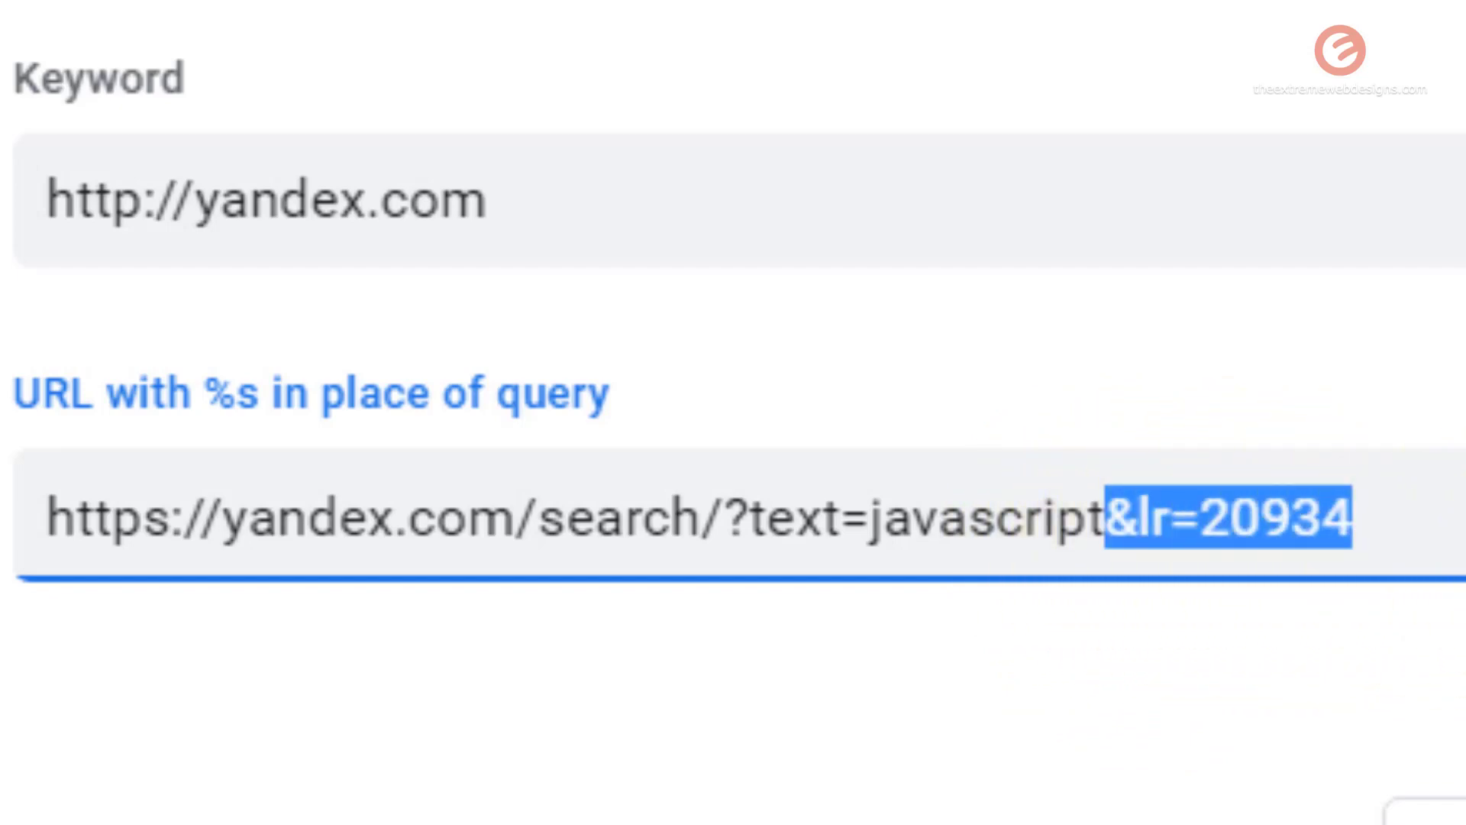
{"action": "key", "text": "BackSpace"}
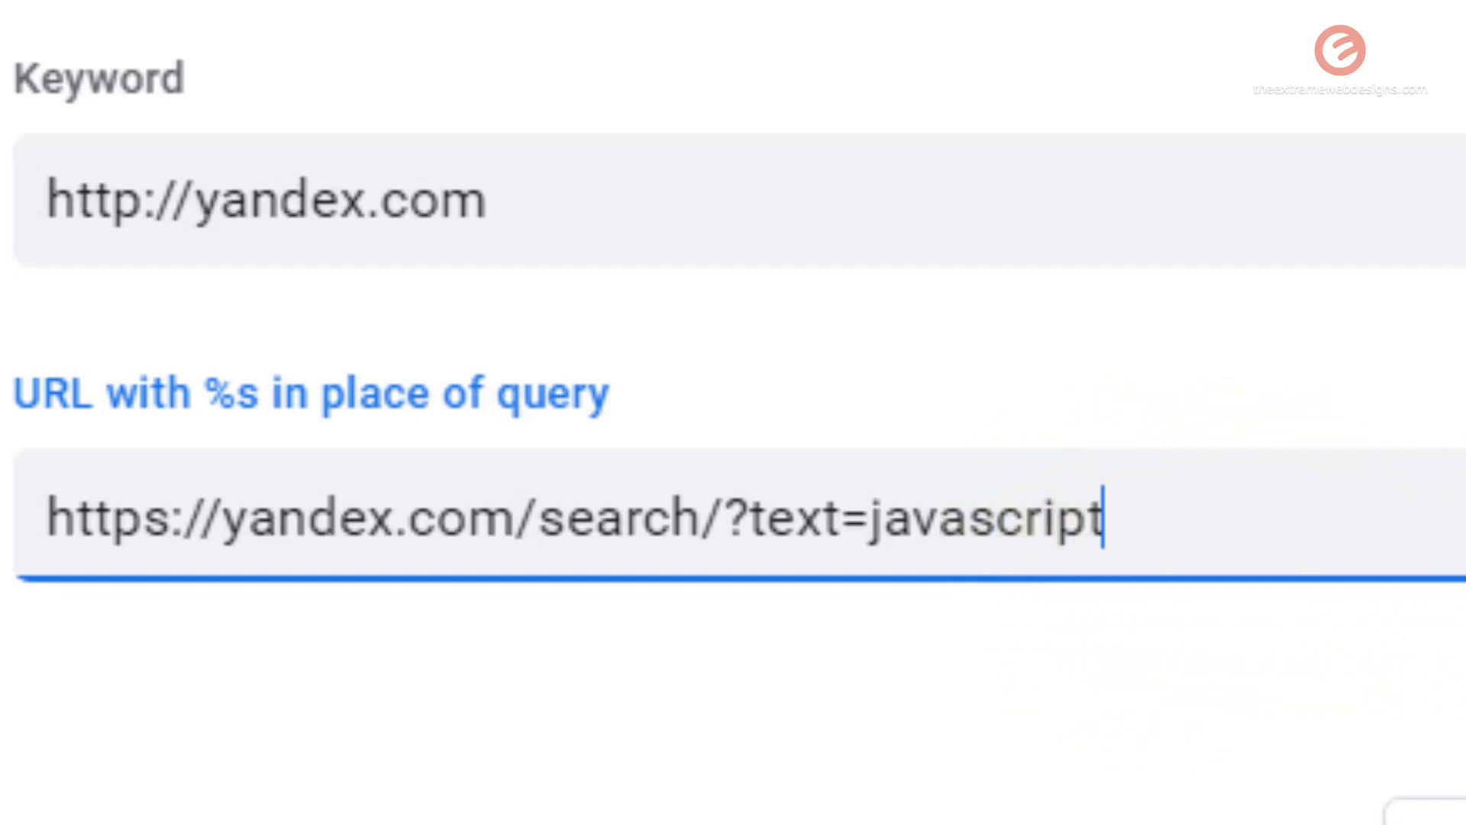
{"action": "double_click", "coordinate": [875, 548]}
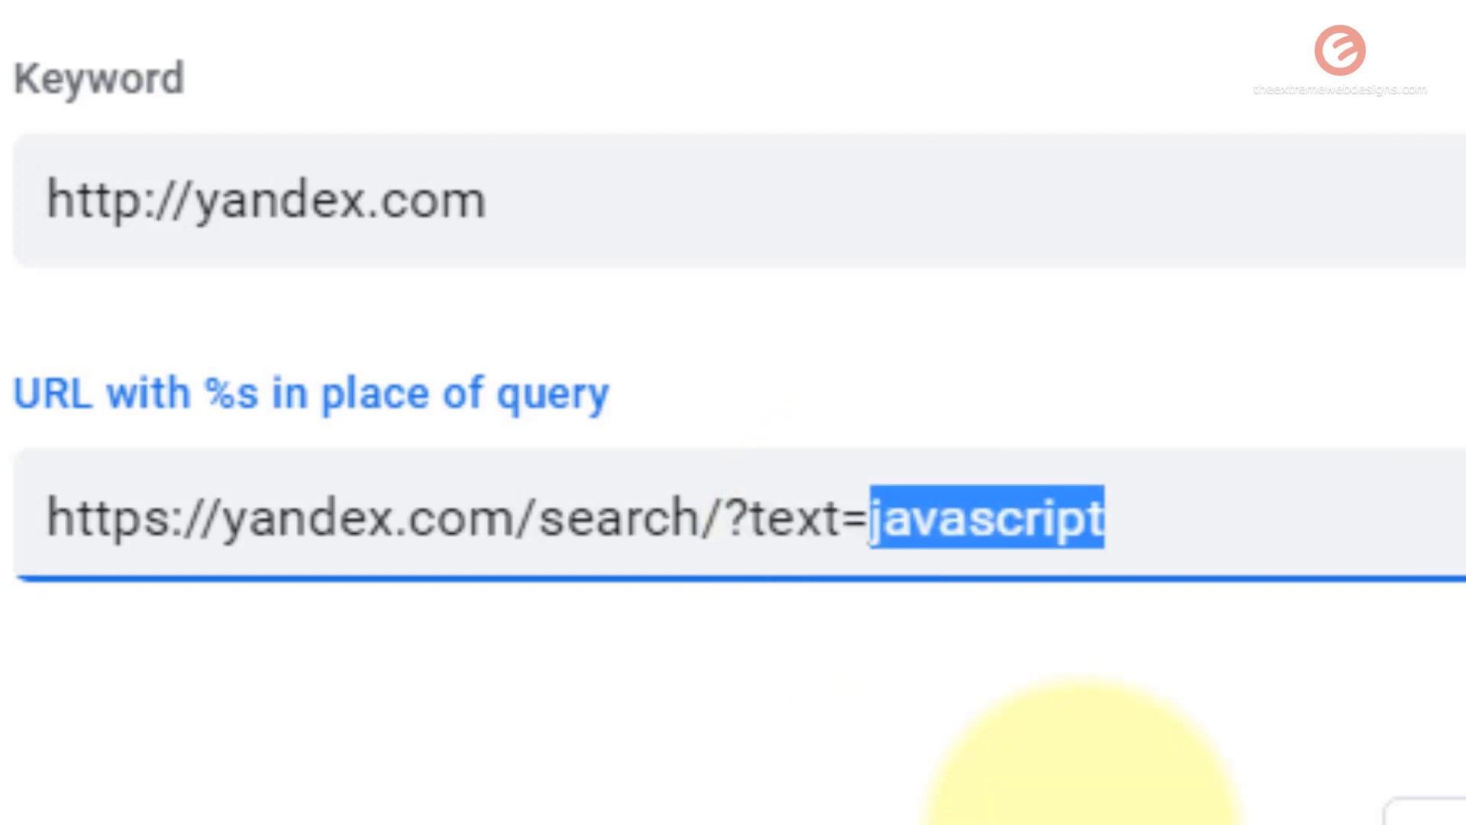
{"action": "type", "text": "%"}
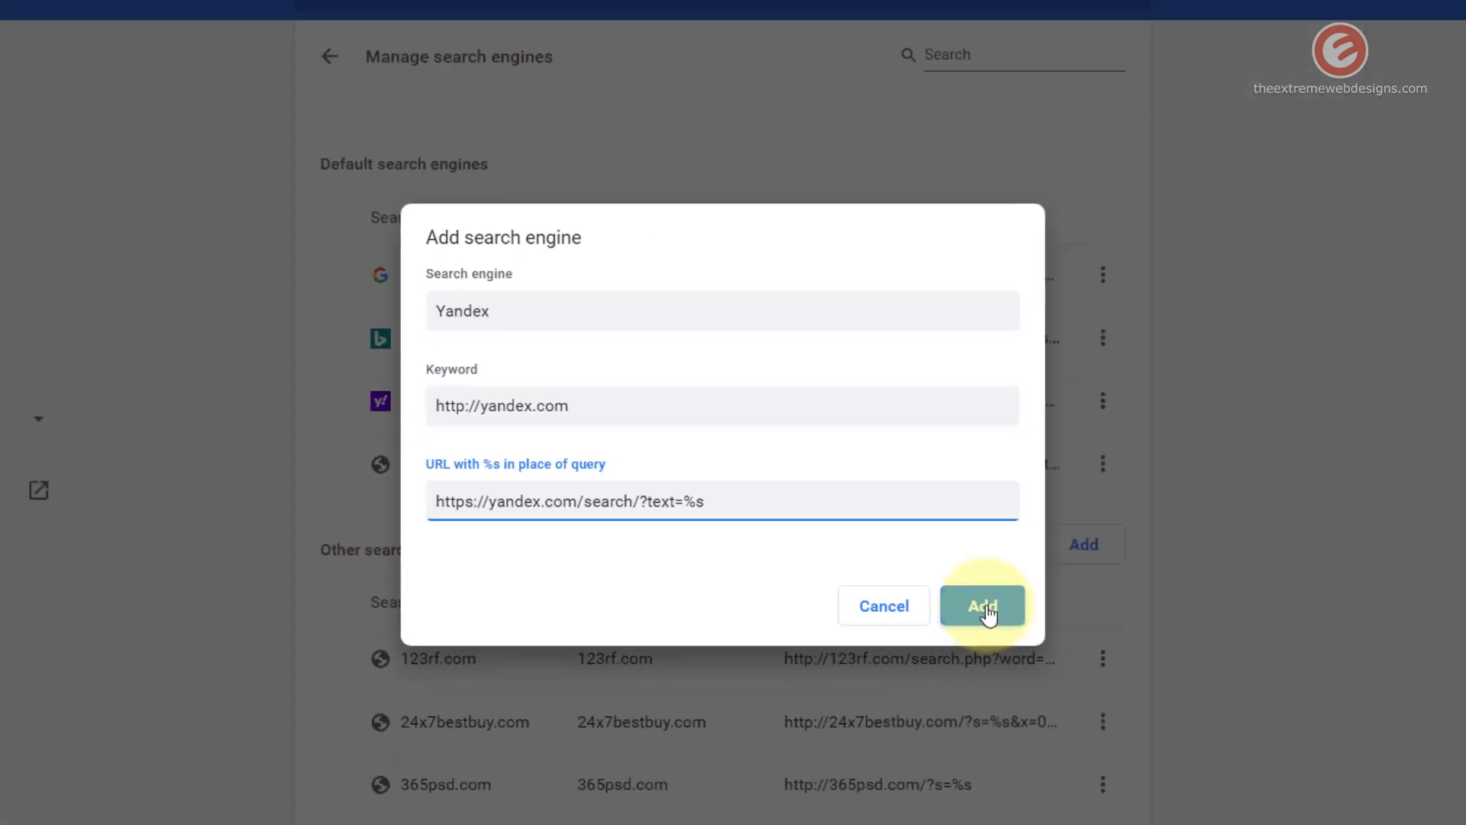
{"action": "left_click", "coordinate": [1207, 768]}
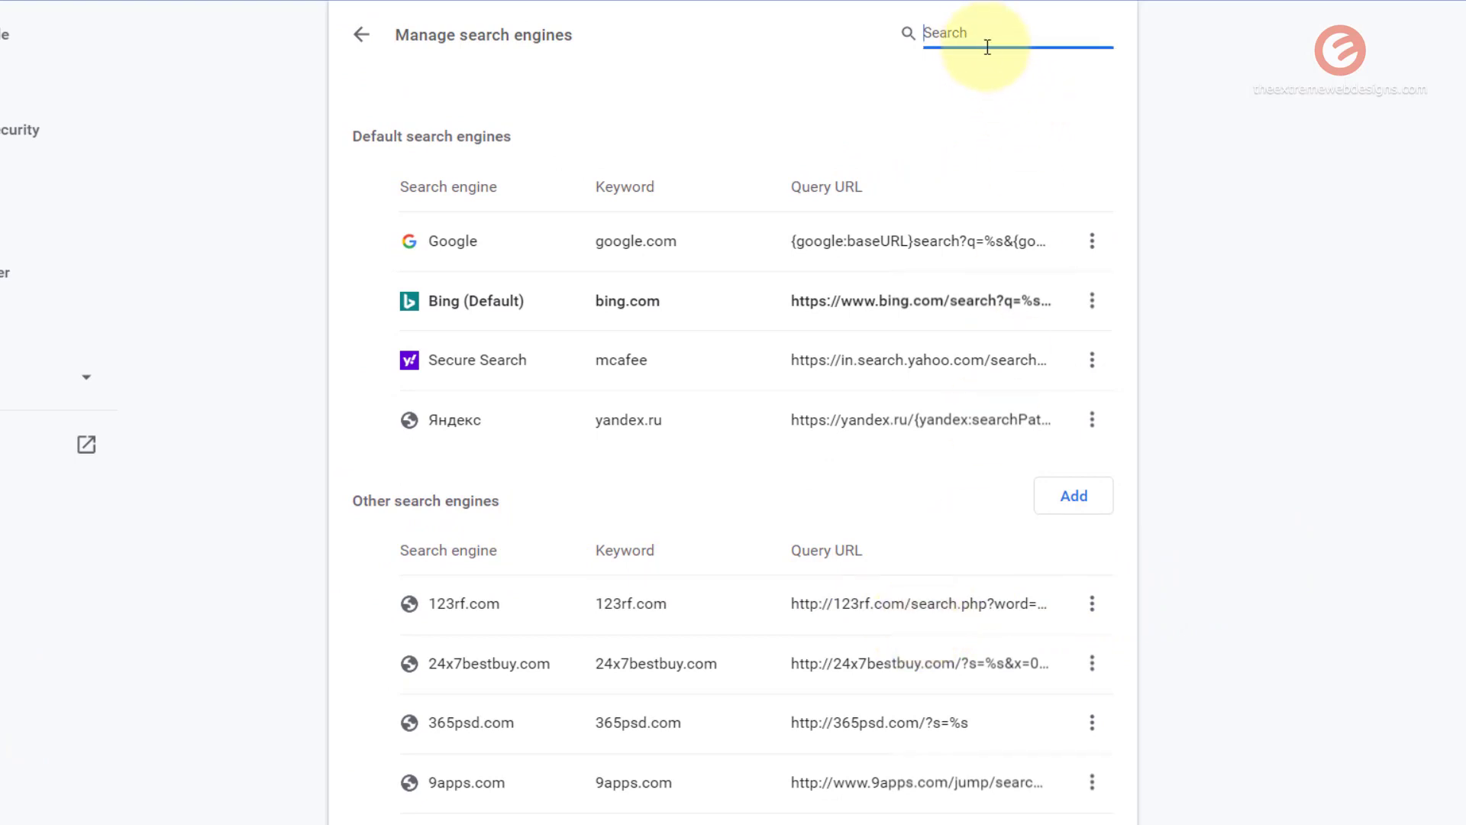
Filter the engine list for 'yandex' and set the Yandex engine as default
{"action": "type", "text": "yandex"}
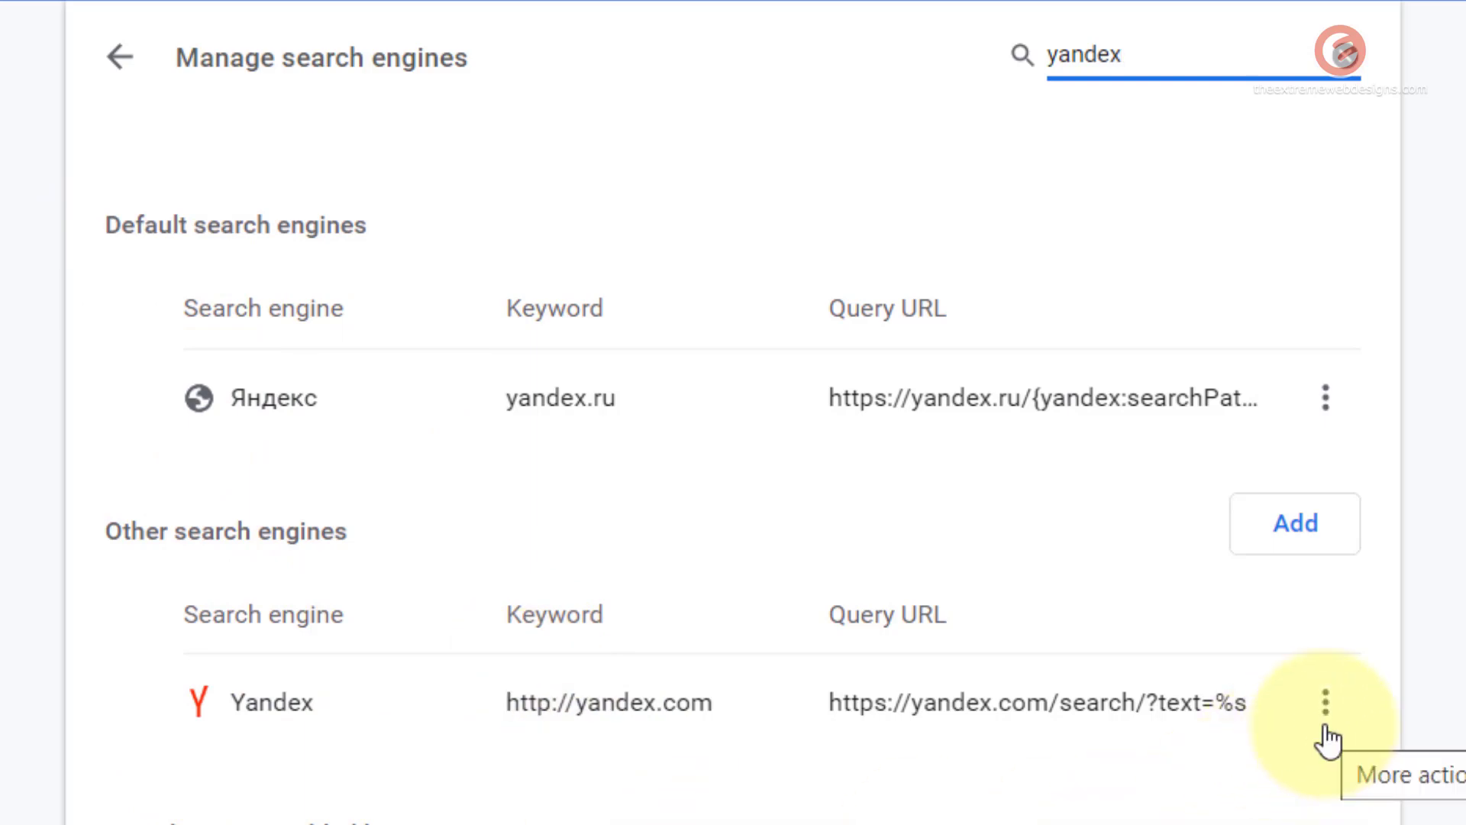
{"action": "left_click", "coordinate": [1326, 706]}
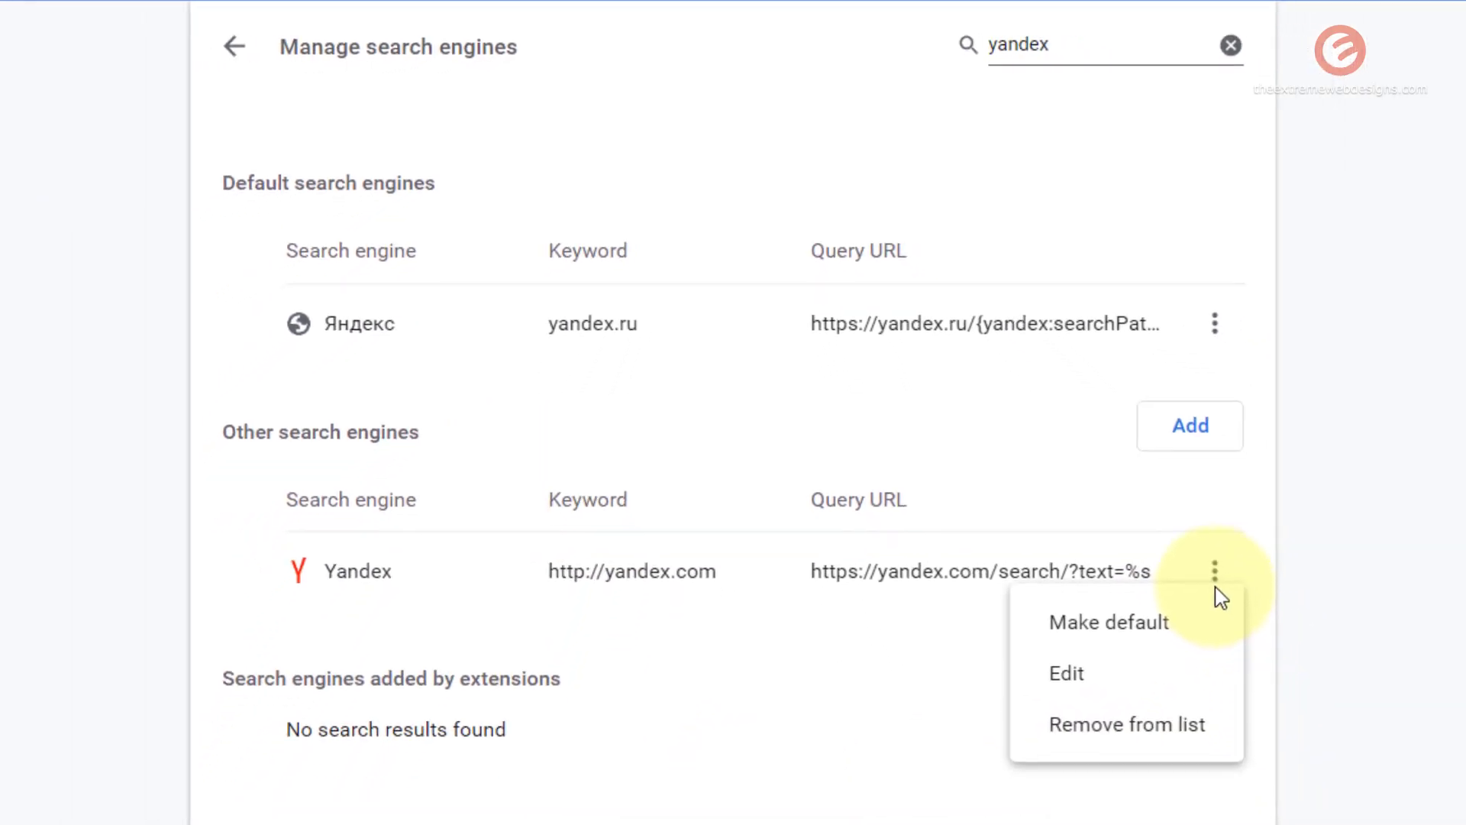
{"action": "left_click", "coordinate": [1100, 642]}
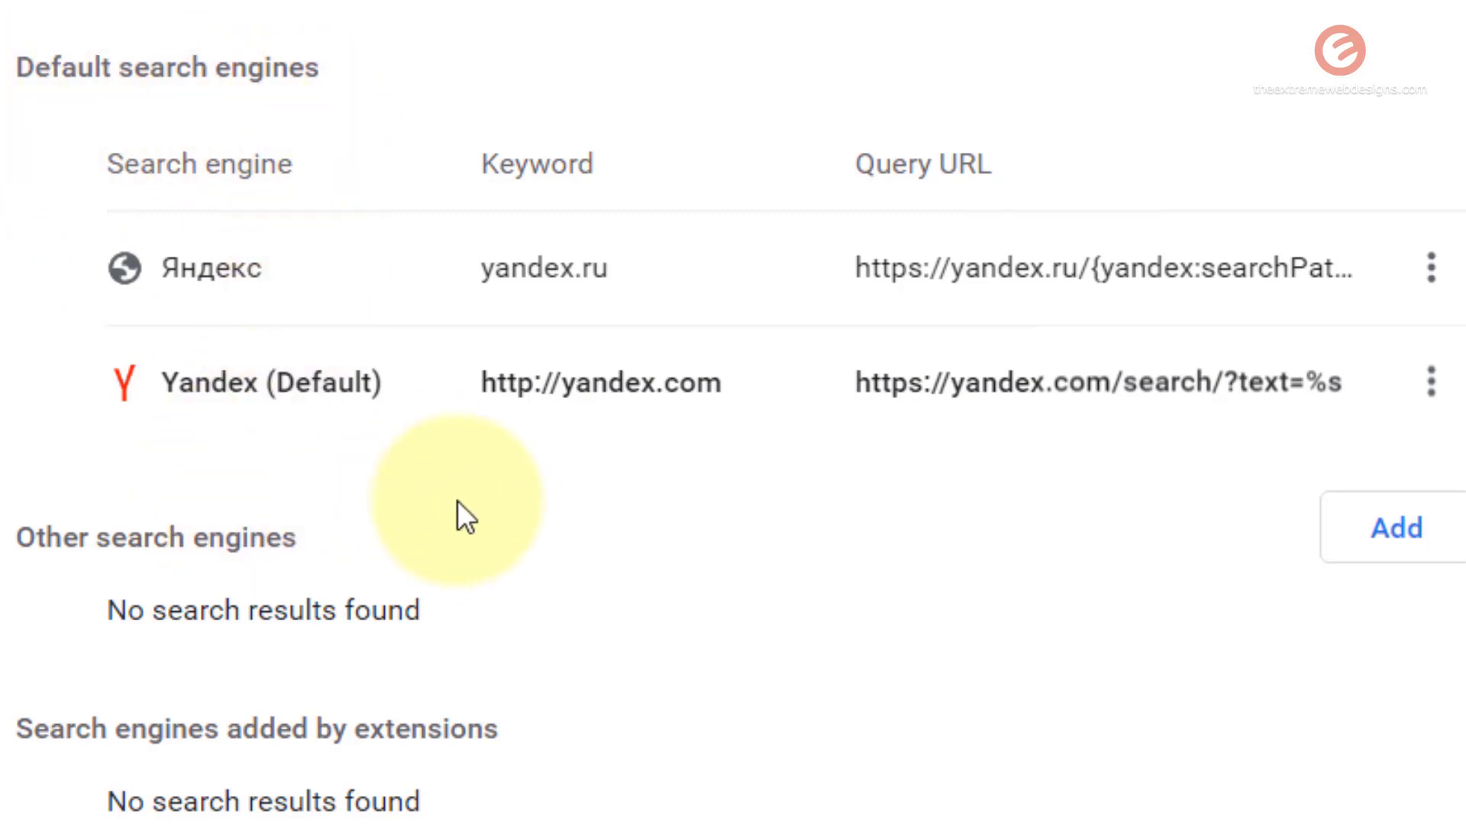
Search 'php' from a new tab's address bar, getting Yandex results, then return to Settings
{"action": "left_click_drag", "start_coordinate": [254, 384], "coordinate": [426, 397]}
{"action": "left_click", "coordinate": [410, 483]}
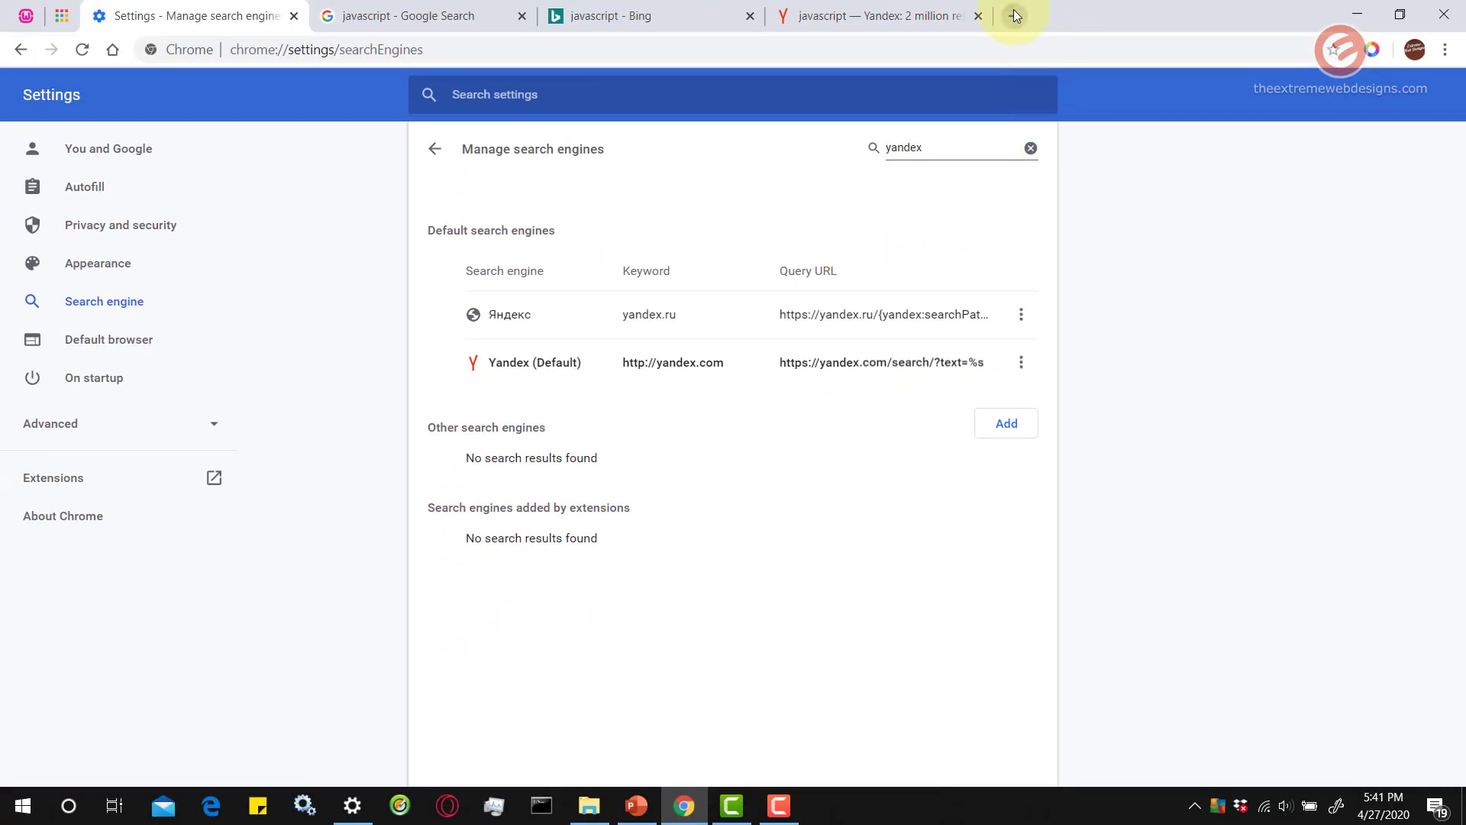
{"action": "left_click", "coordinate": [1015, 15]}
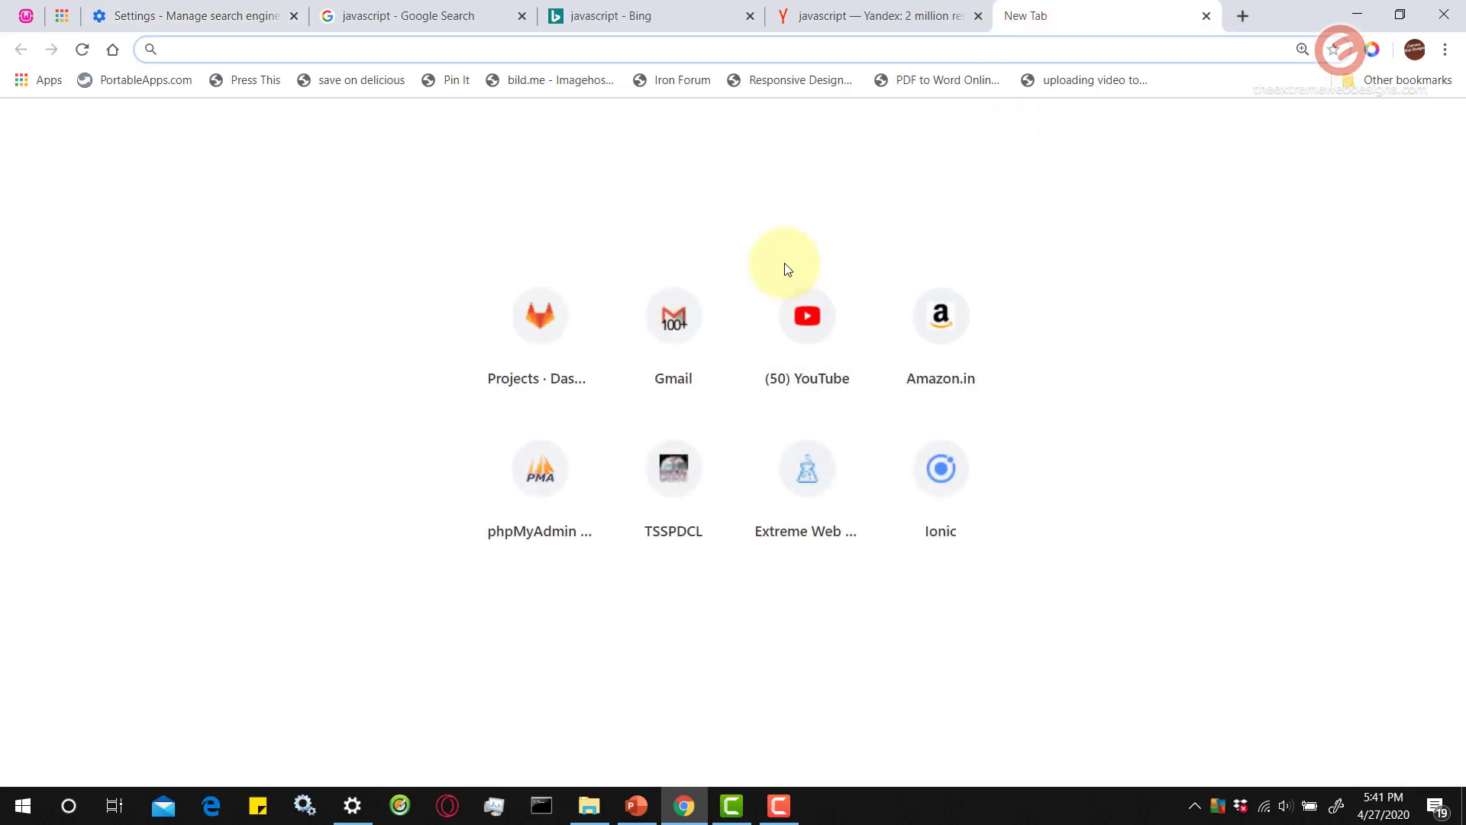
{"action": "type", "text": "php"}
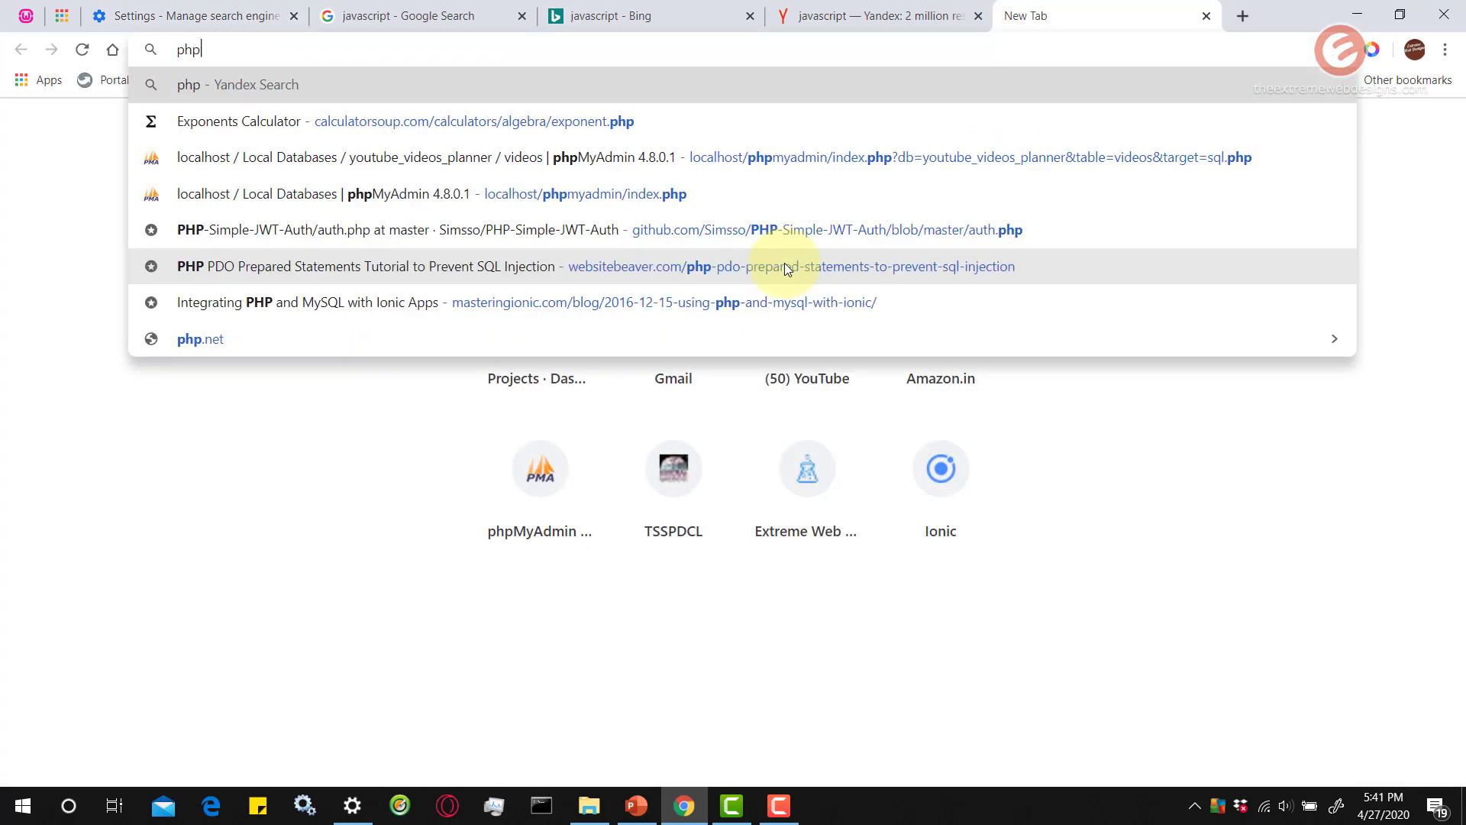
{"action": "key", "text": "Return"}
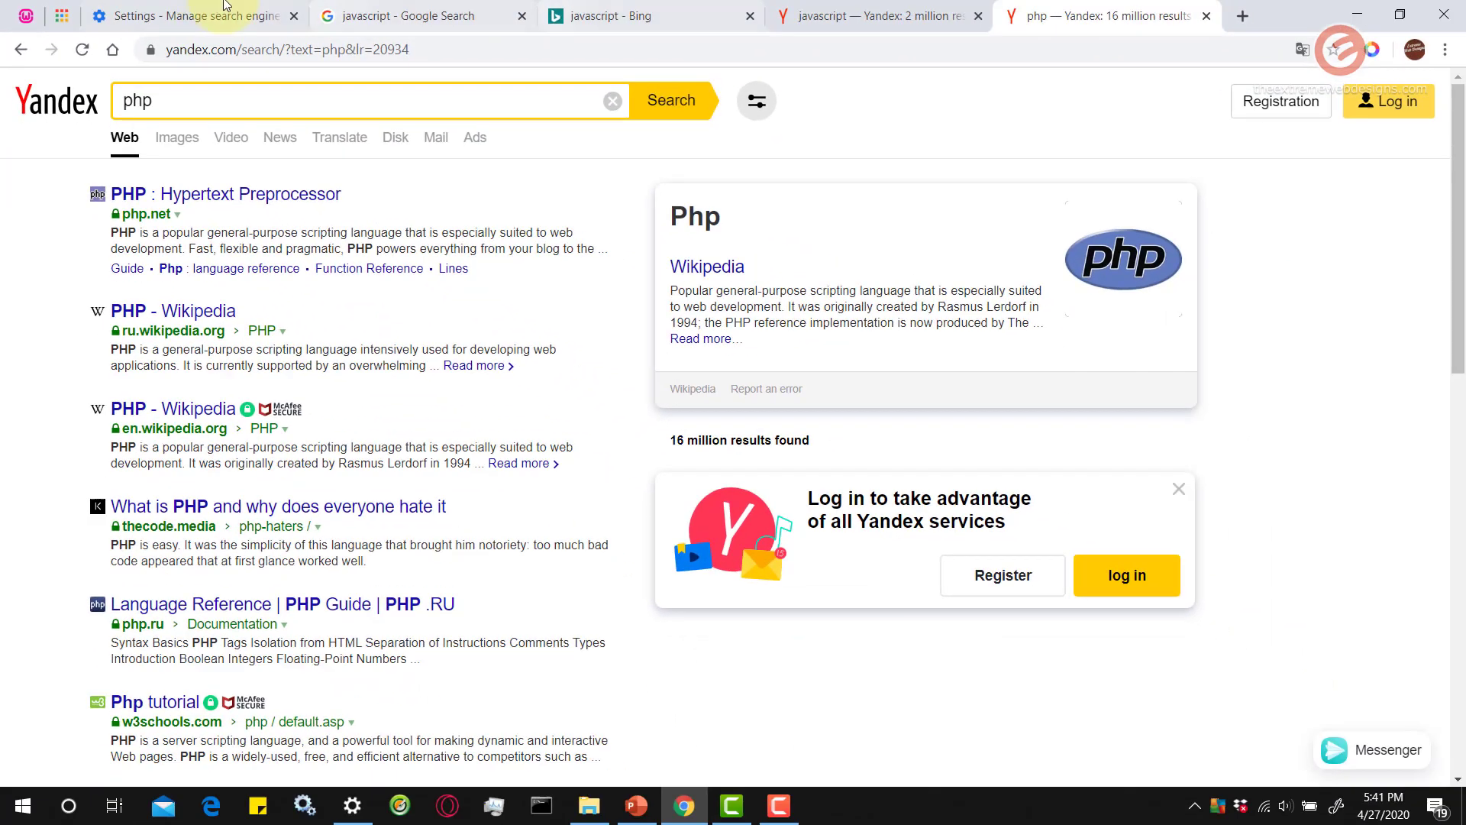
{"action": "left_click", "coordinate": [428, 36]}
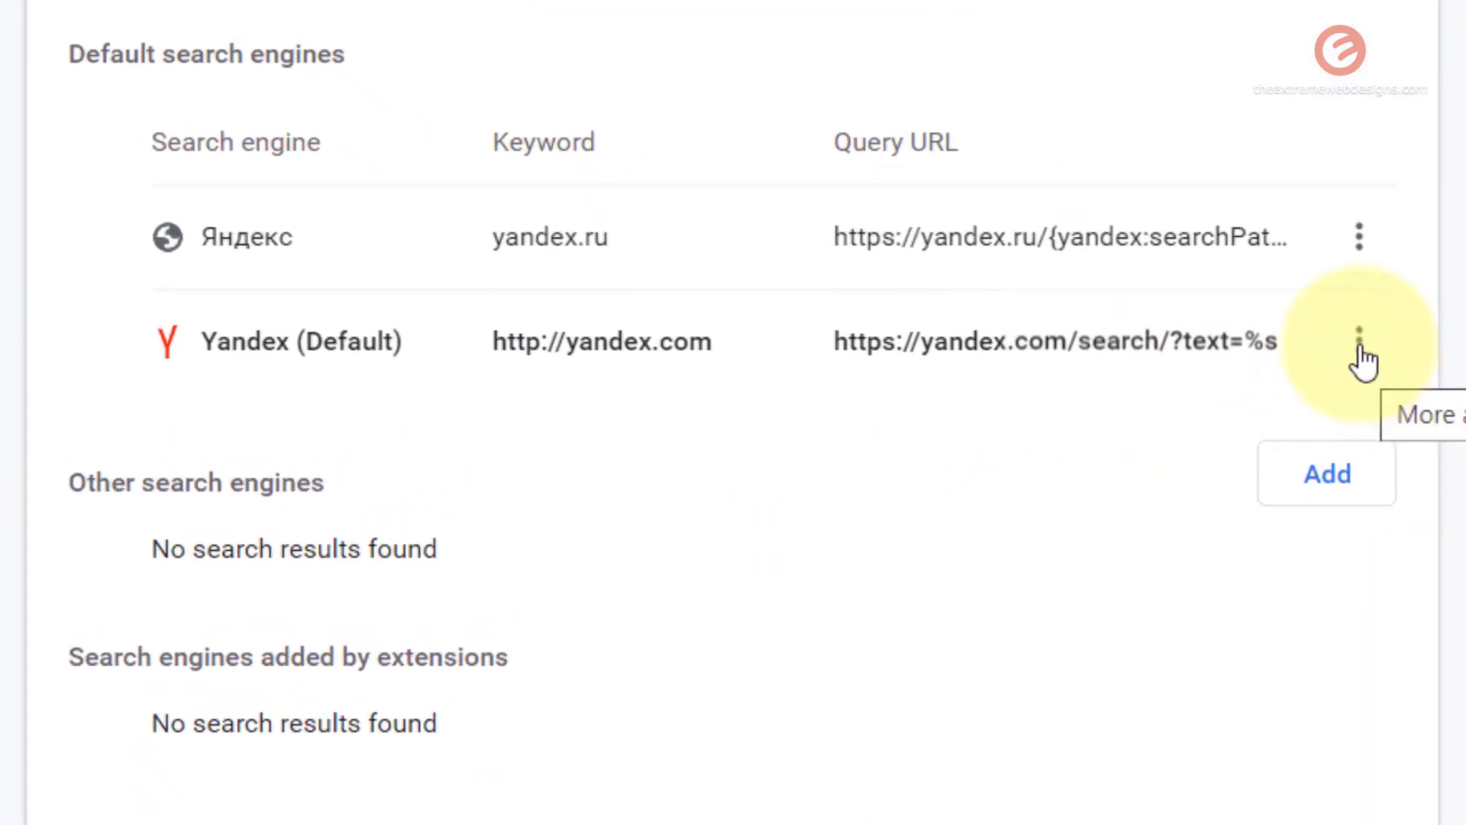
{"action": "left_click", "coordinate": [1360, 340]}
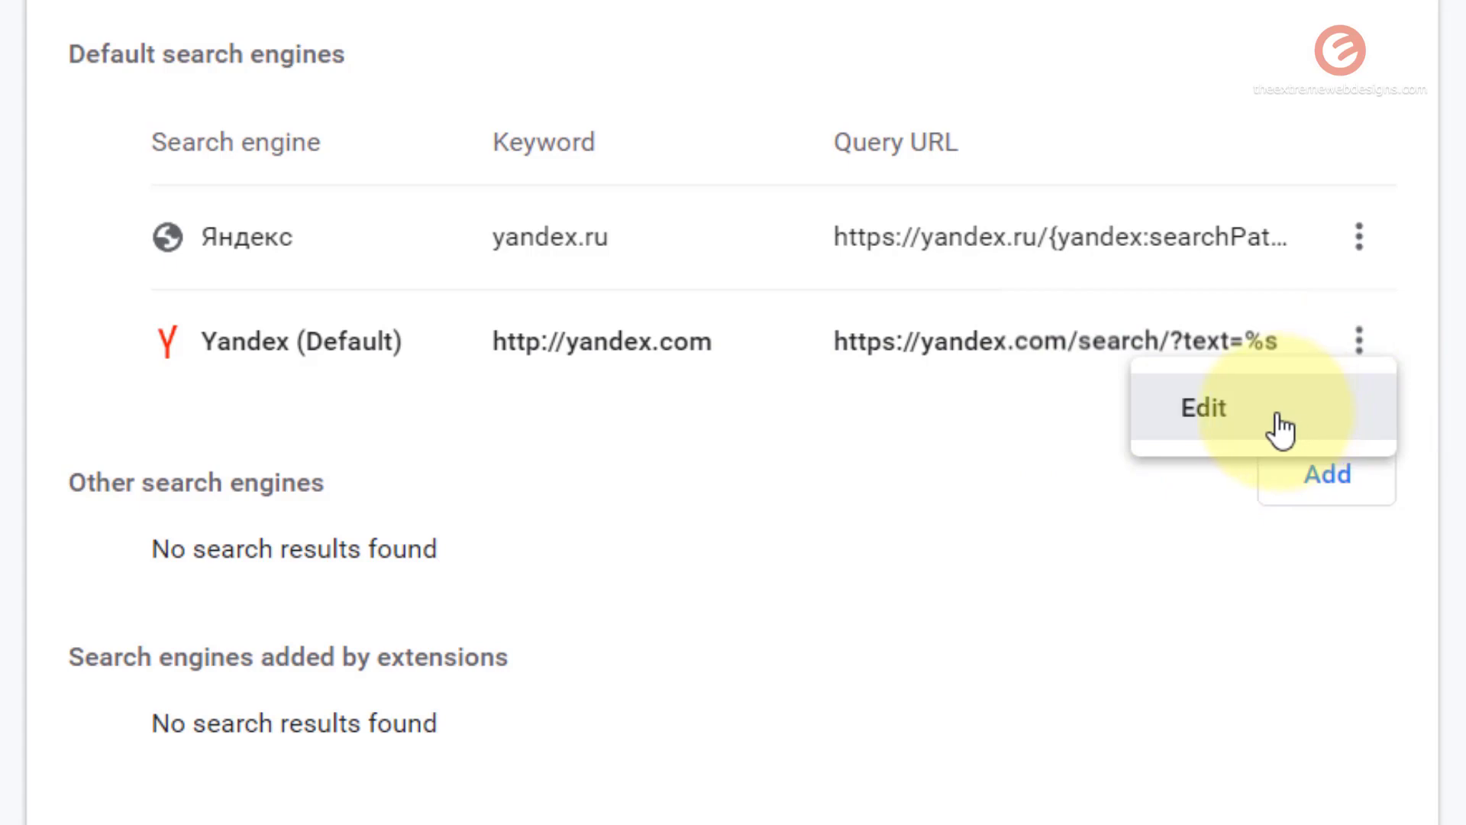
{"action": "left_click", "coordinate": [1357, 348]}
{"action": "left_click", "coordinate": [1357, 349]}
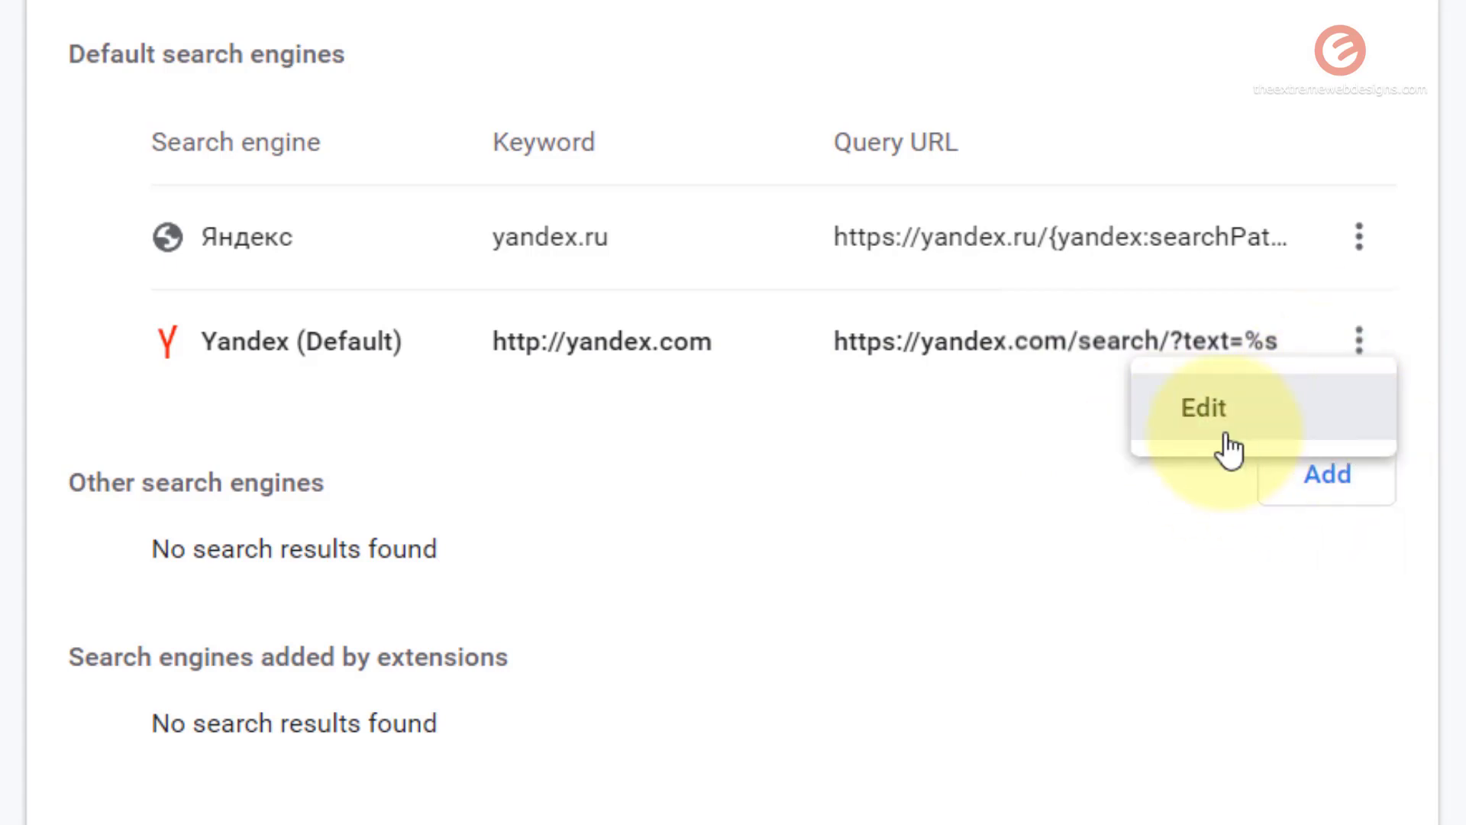
{"action": "left_click", "coordinate": [446, 420]}
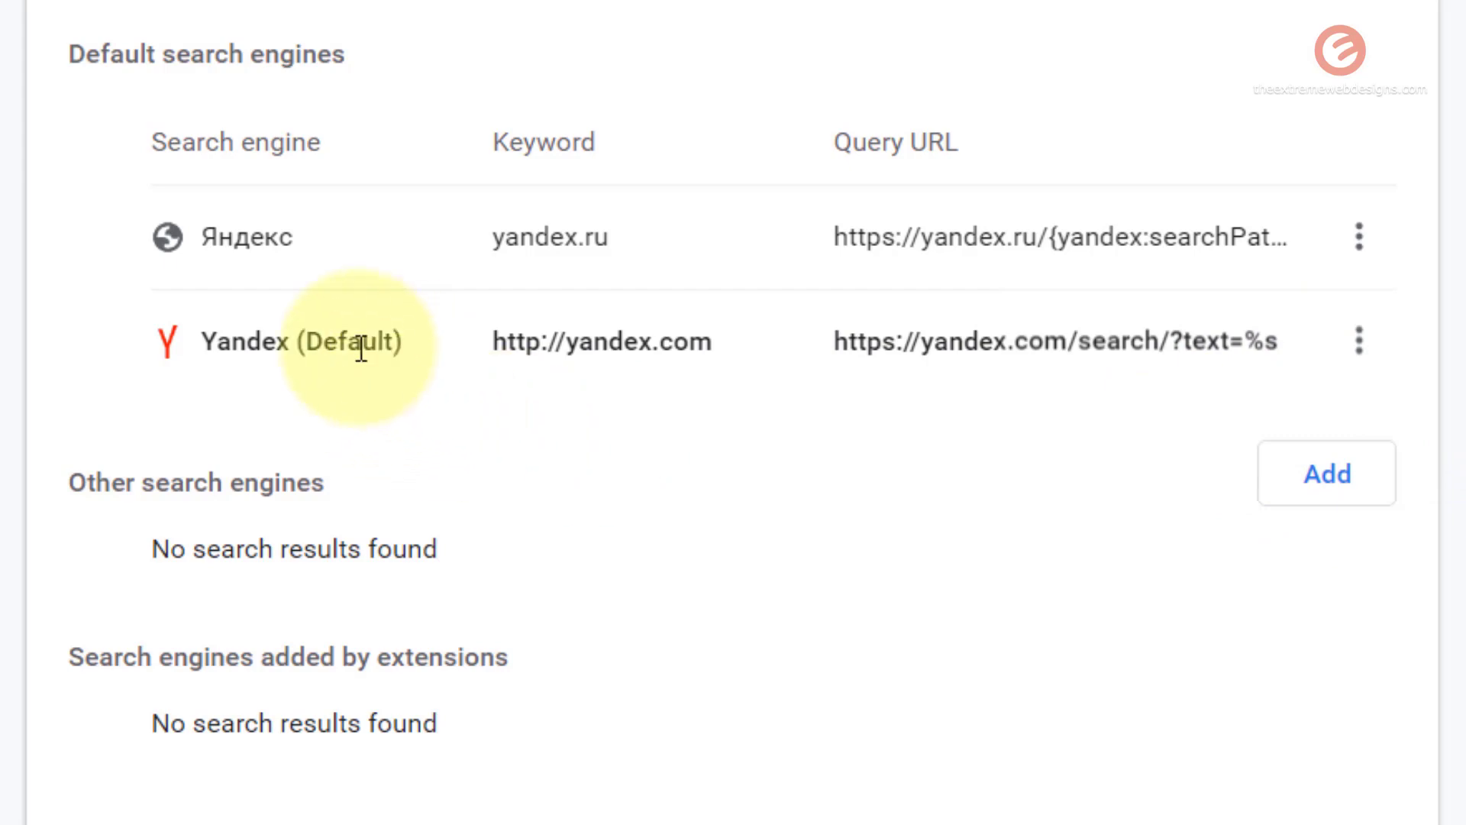
{"action": "left_click_drag", "start_coordinate": [402, 344], "coordinate": [290, 344]}
{"action": "left_click", "coordinate": [402, 397]}
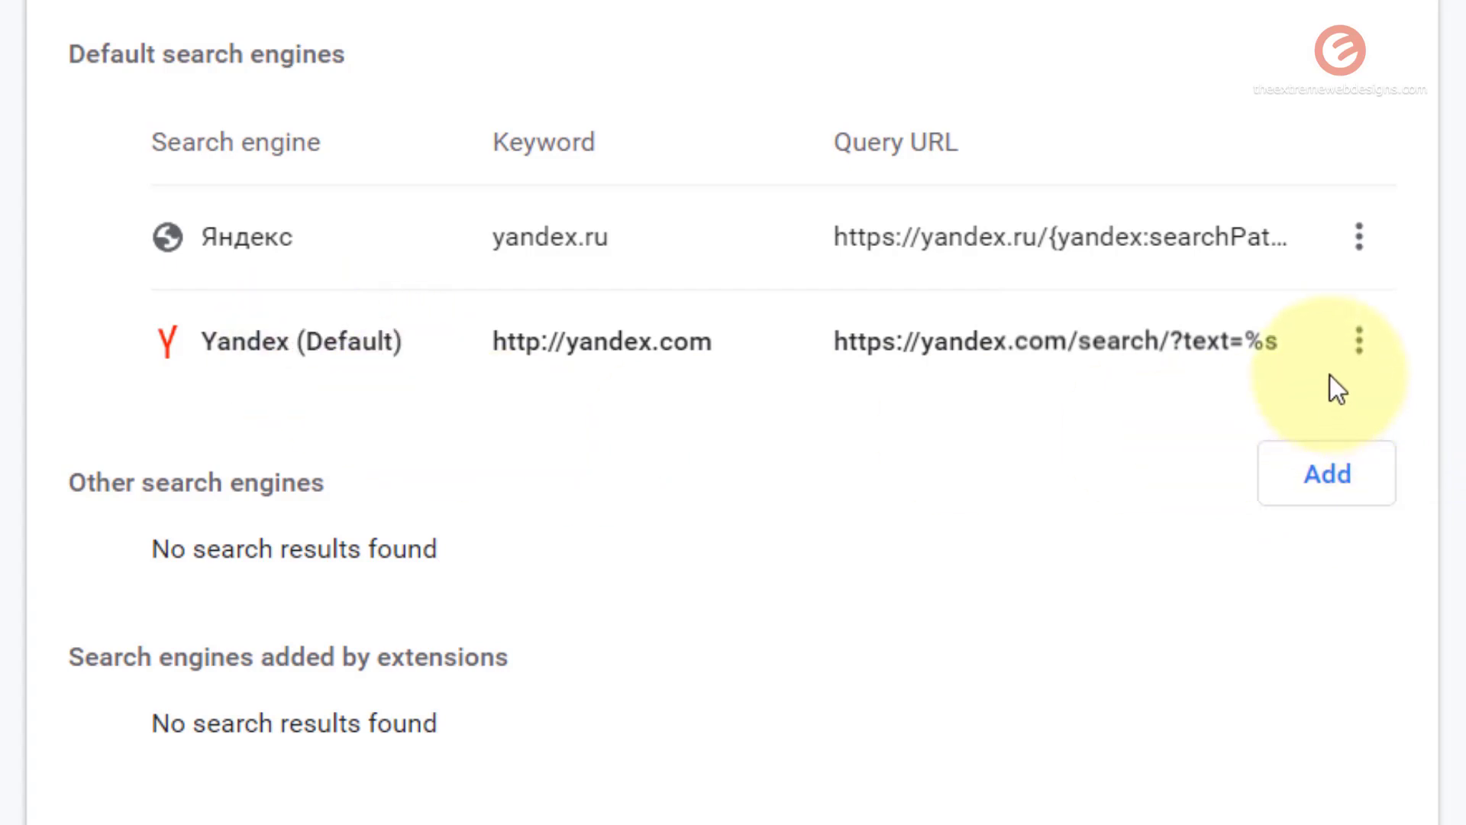
{"action": "left_click", "coordinate": [1360, 340]}
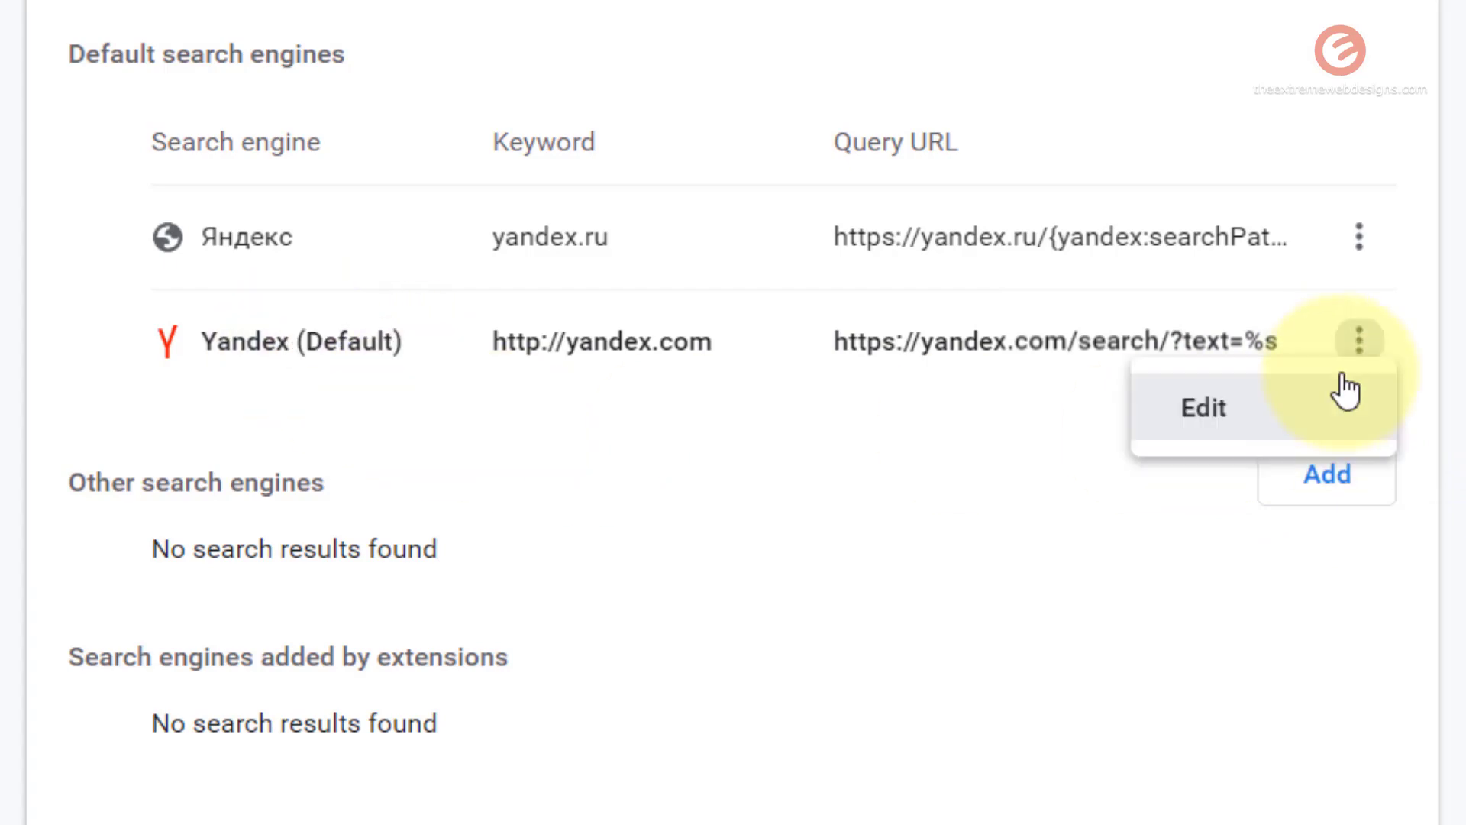
{"action": "left_click", "coordinate": [714, 437]}
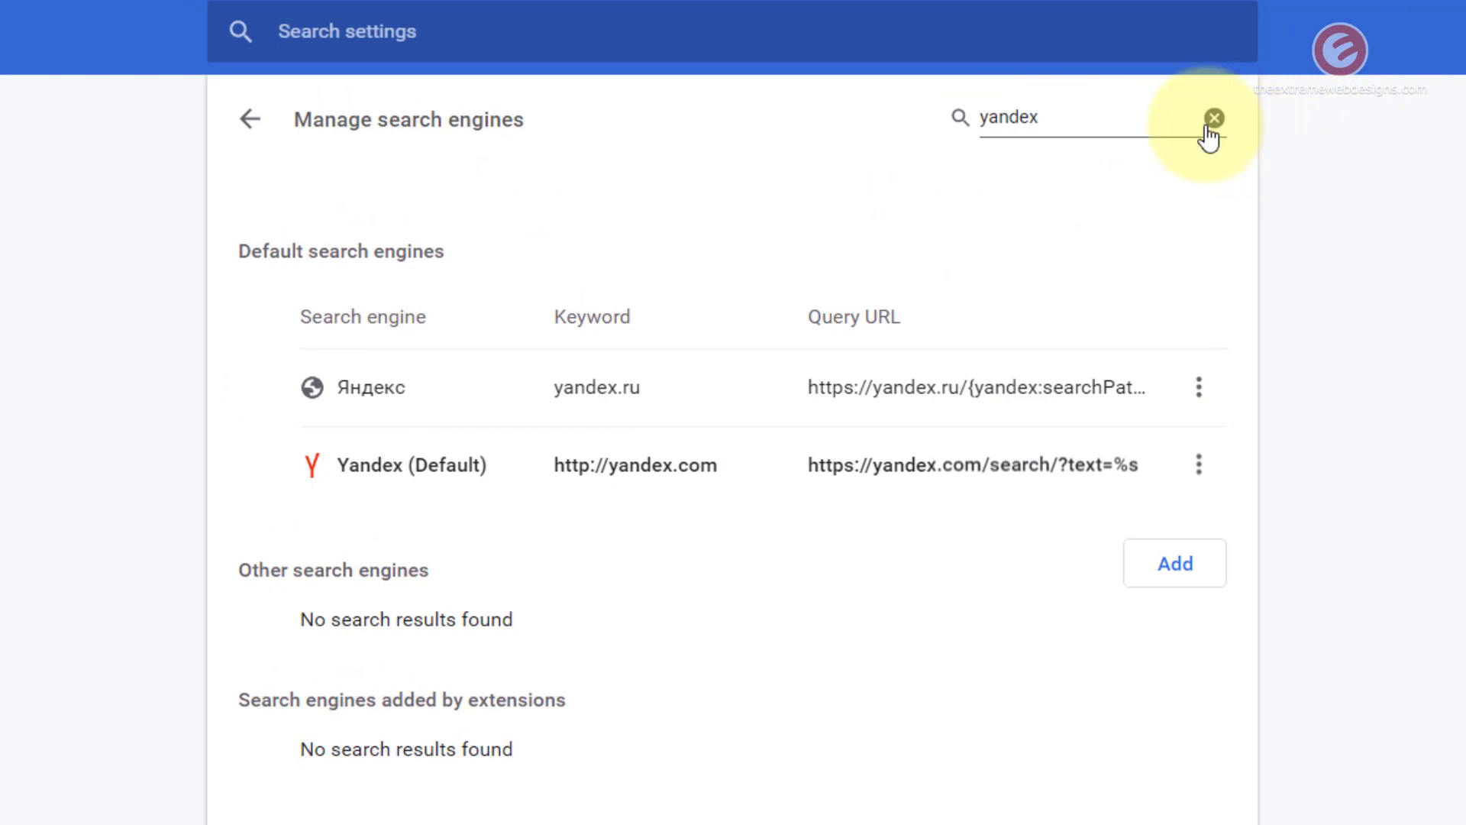
Clear the 'yandex' filter and set Google as the default search engine again
{"action": "left_click", "coordinate": [1214, 119]}
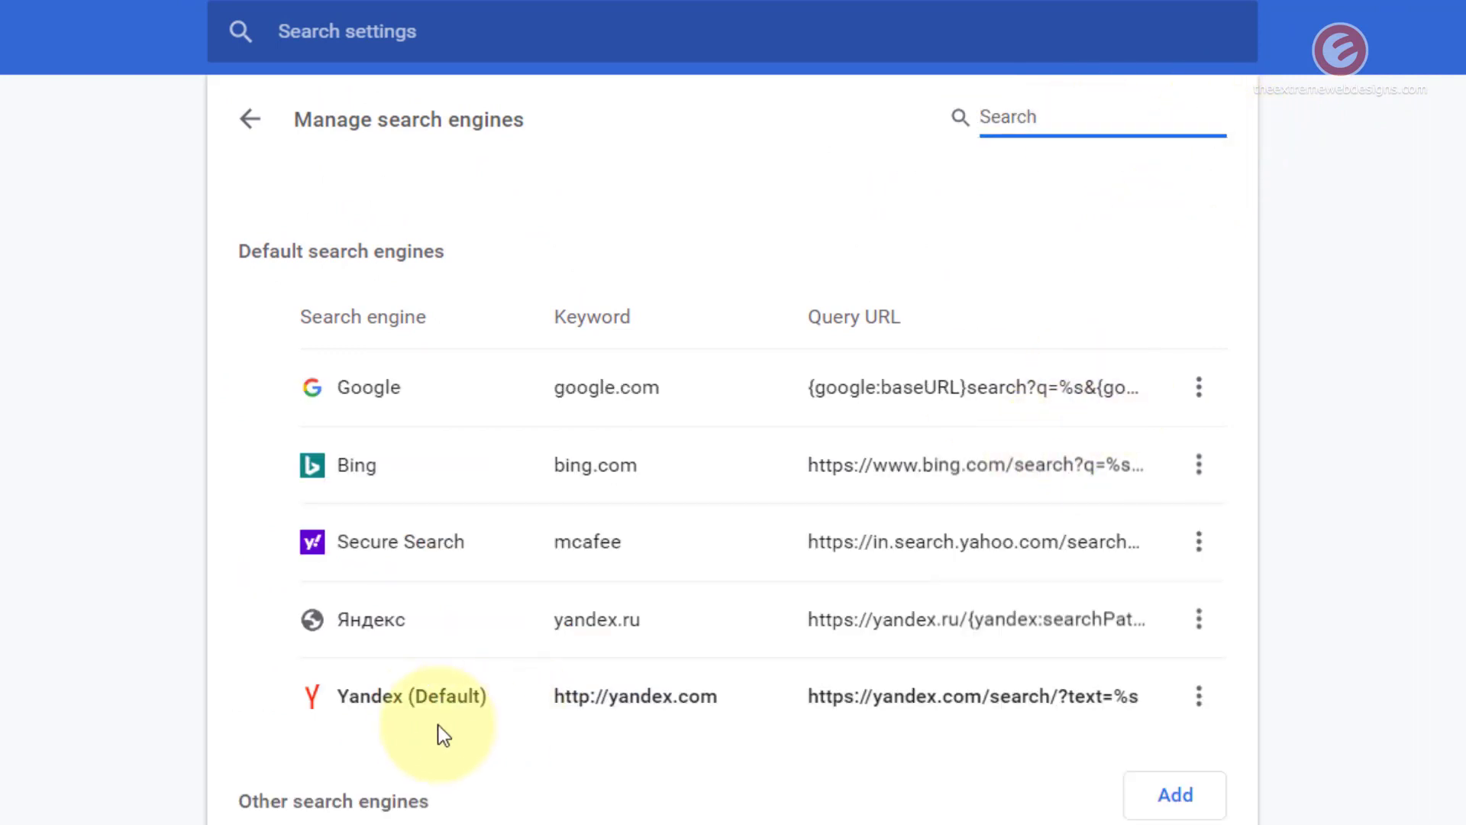
{"action": "triple_click", "coordinate": [355, 689]}
{"action": "left_click", "coordinate": [550, 720]}
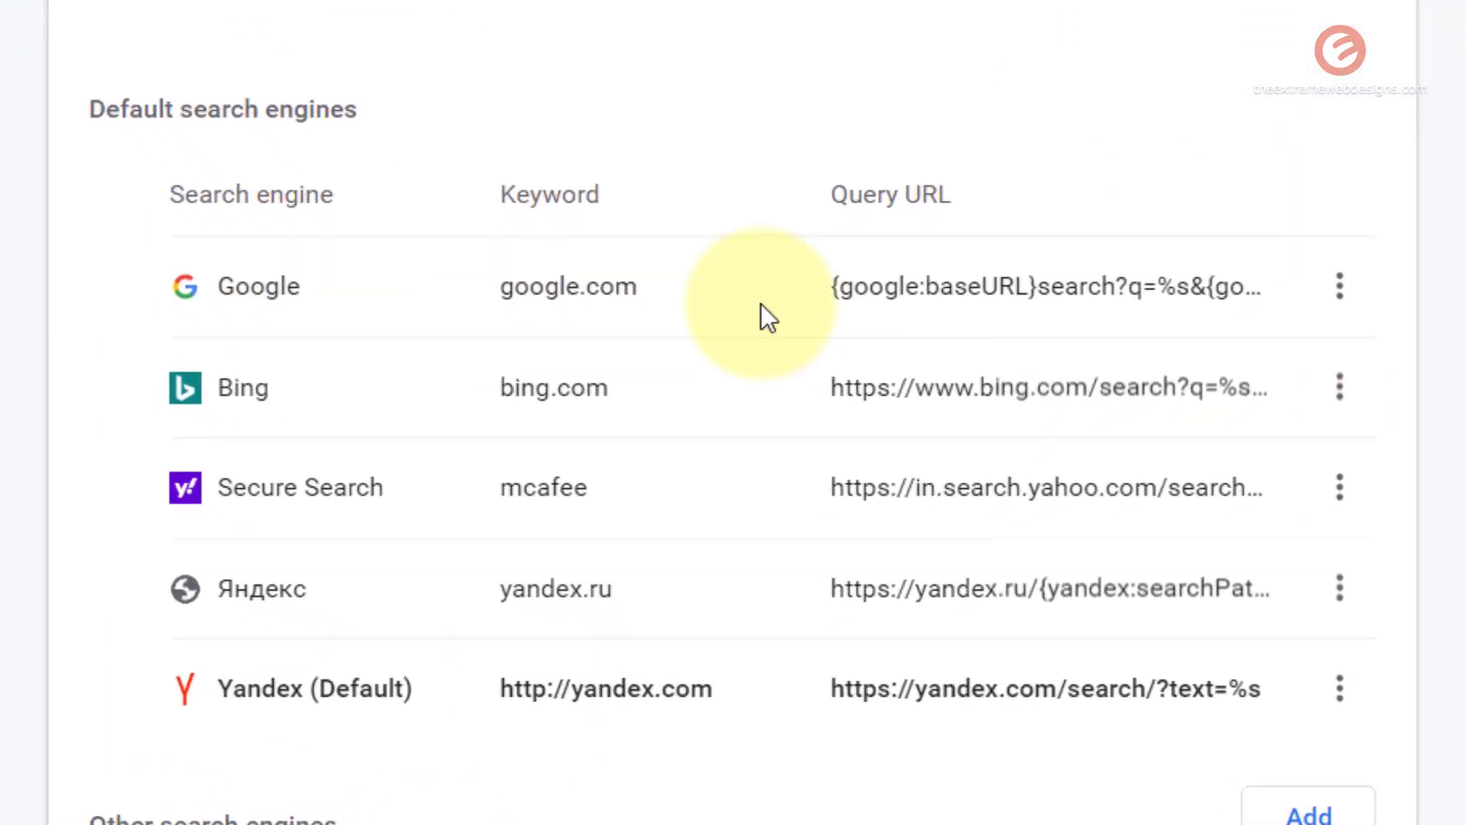
{"action": "left_click", "coordinate": [1339, 286]}
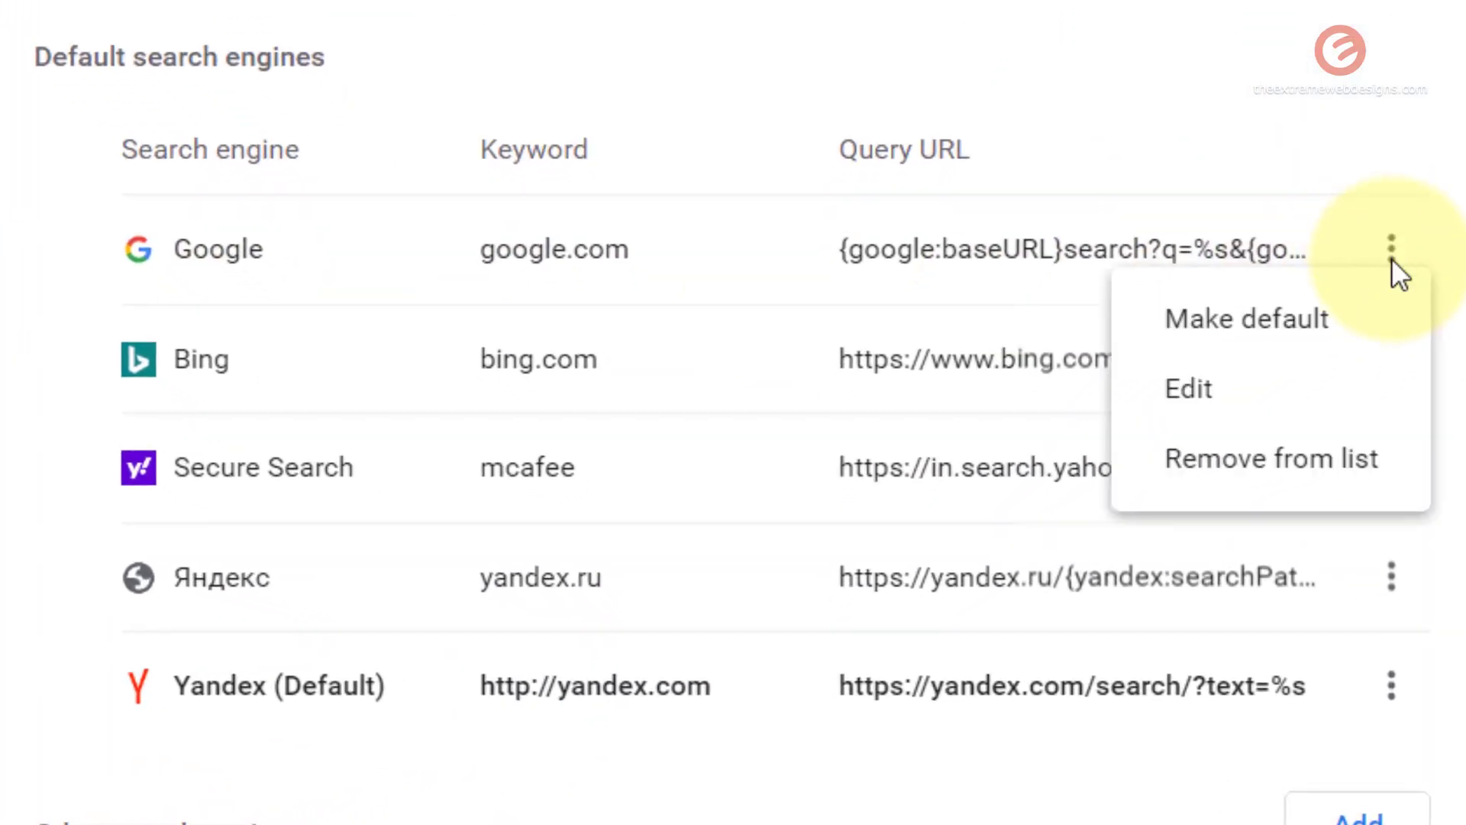
{"action": "left_click", "coordinate": [1233, 327]}
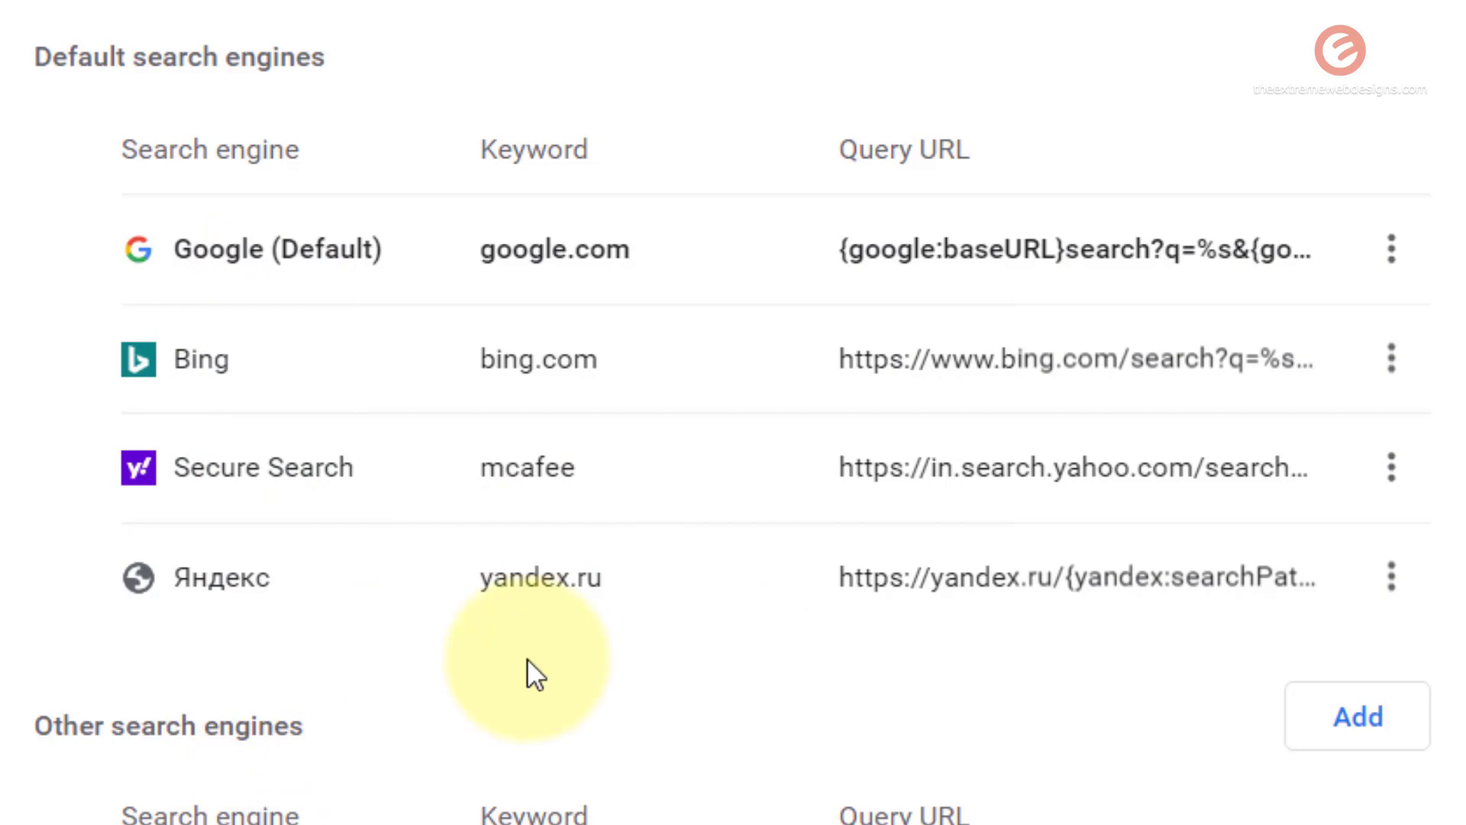
{"action": "left_click_drag", "start_coordinate": [310, 726], "coordinate": [7, 727]}
{"action": "left_click", "coordinate": [21, 704]}
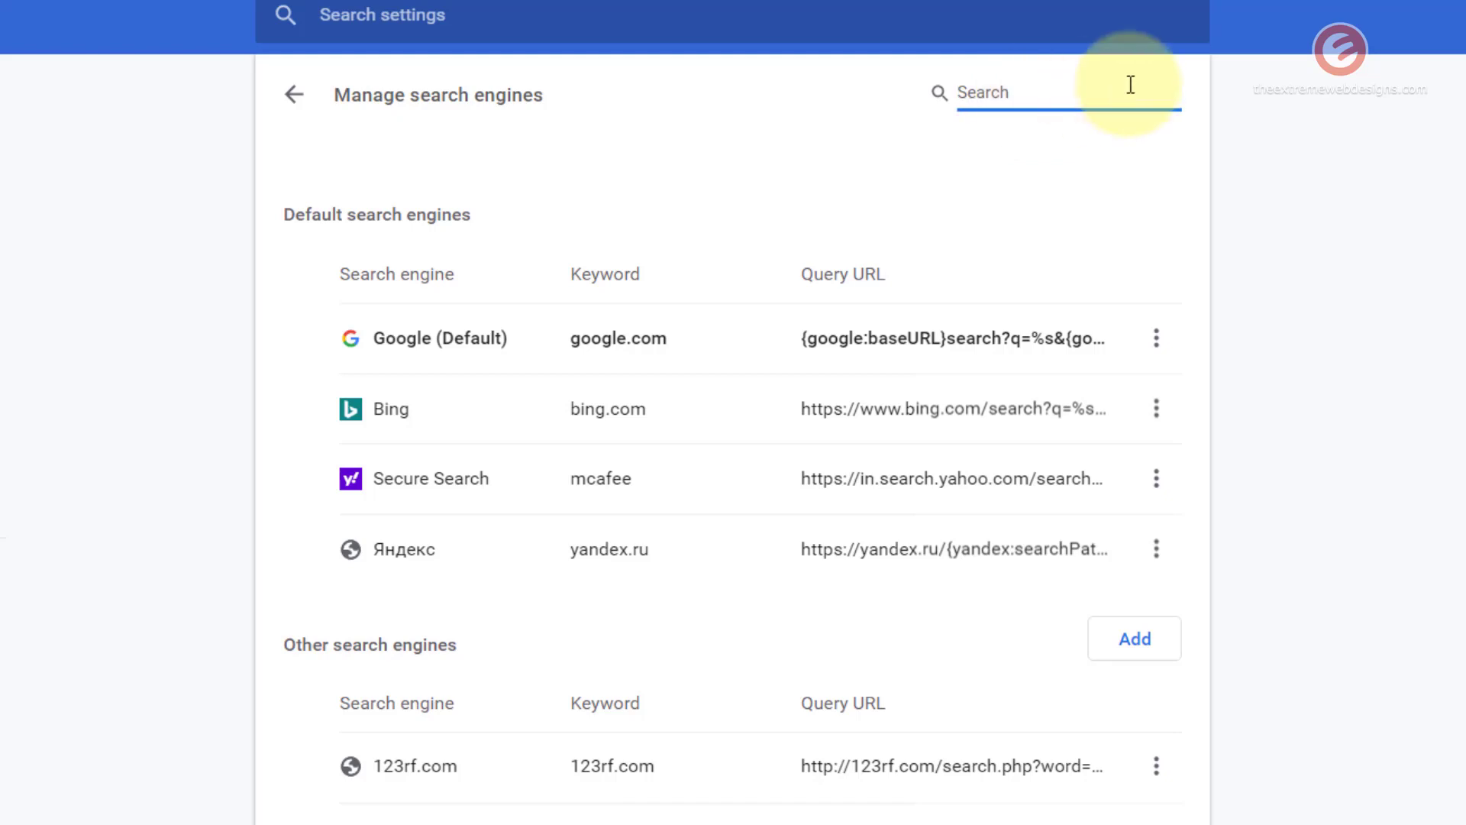
{"action": "type", "text": "nde"}
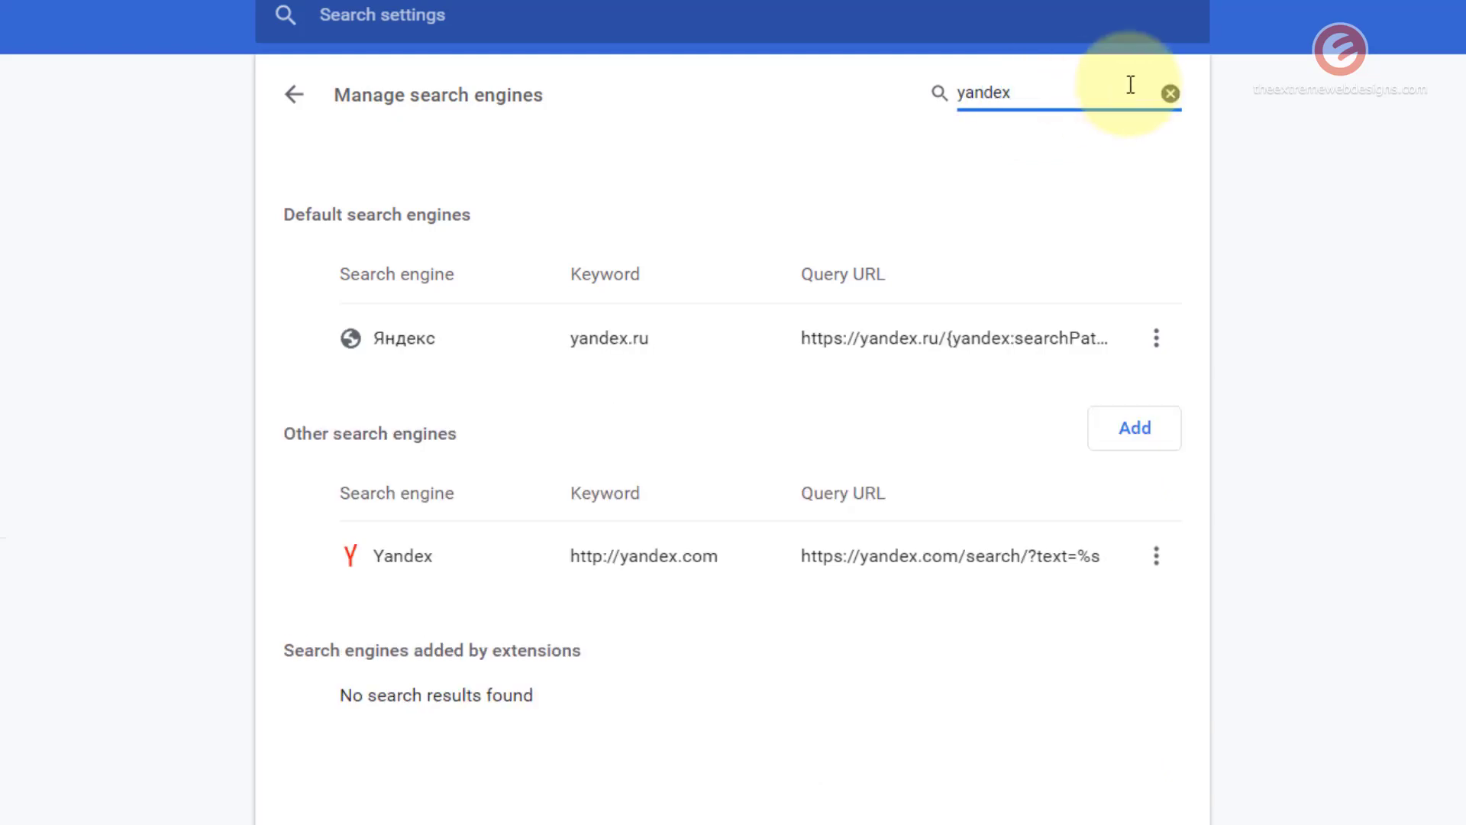
{"action": "type", "text": "x"}
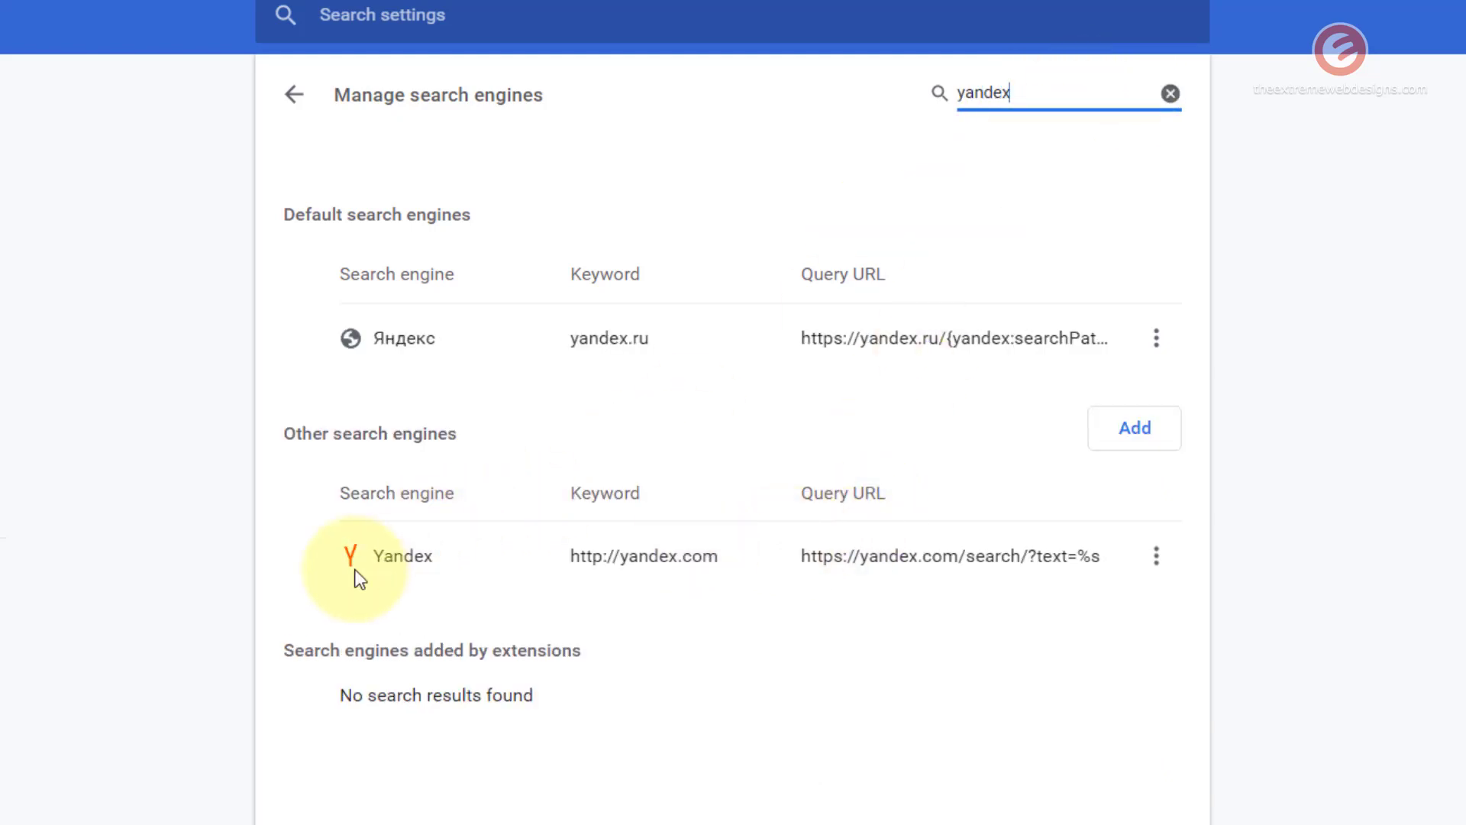
{"action": "left_click_drag", "start_coordinate": [360, 562], "coordinate": [704, 558]}
{"action": "left_click", "coordinate": [299, 446]}
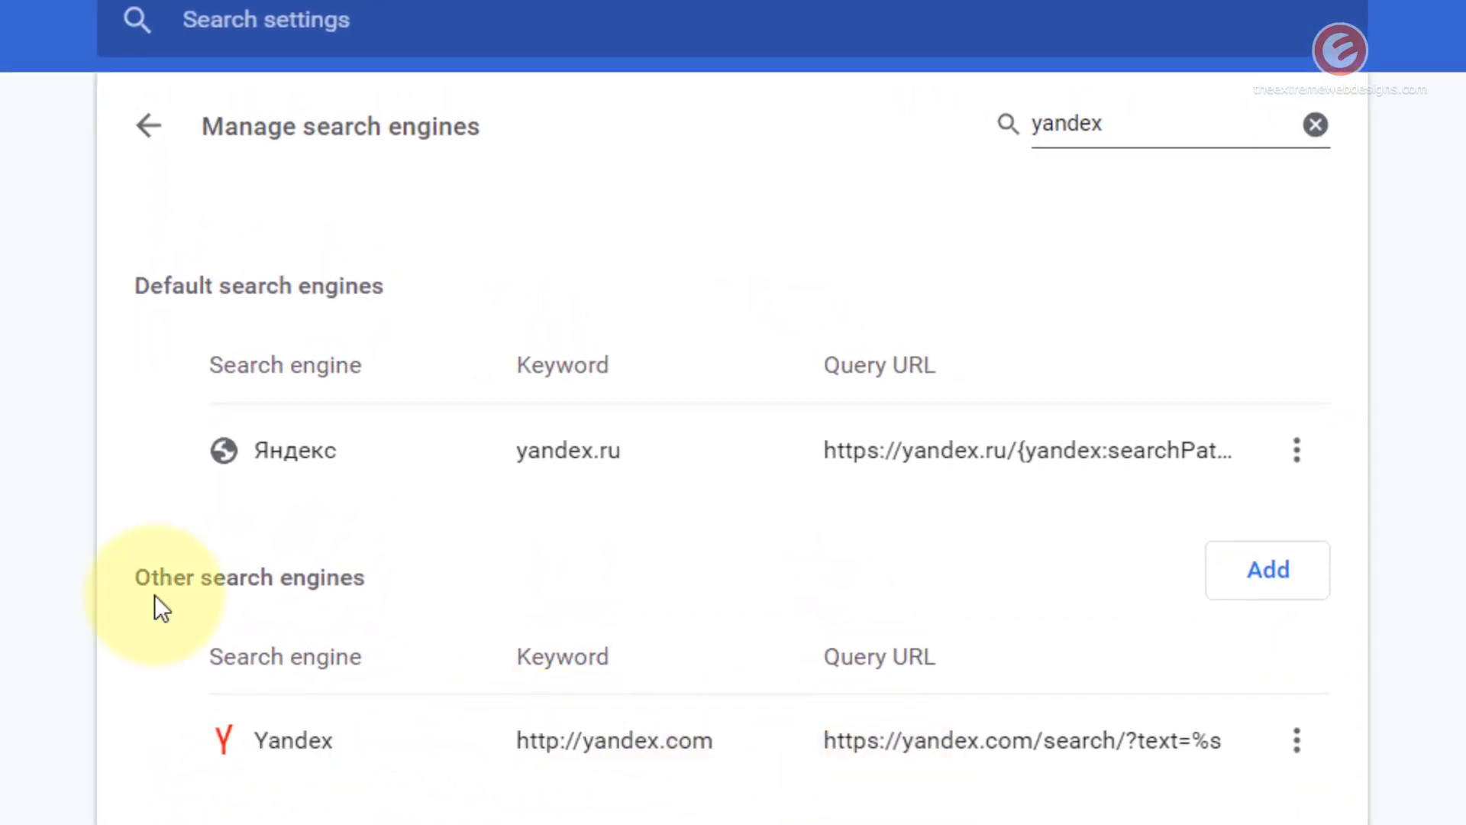
{"action": "left_click_drag", "start_coordinate": [154, 594], "coordinate": [344, 562]}
{"action": "left_click", "coordinate": [427, 580]}
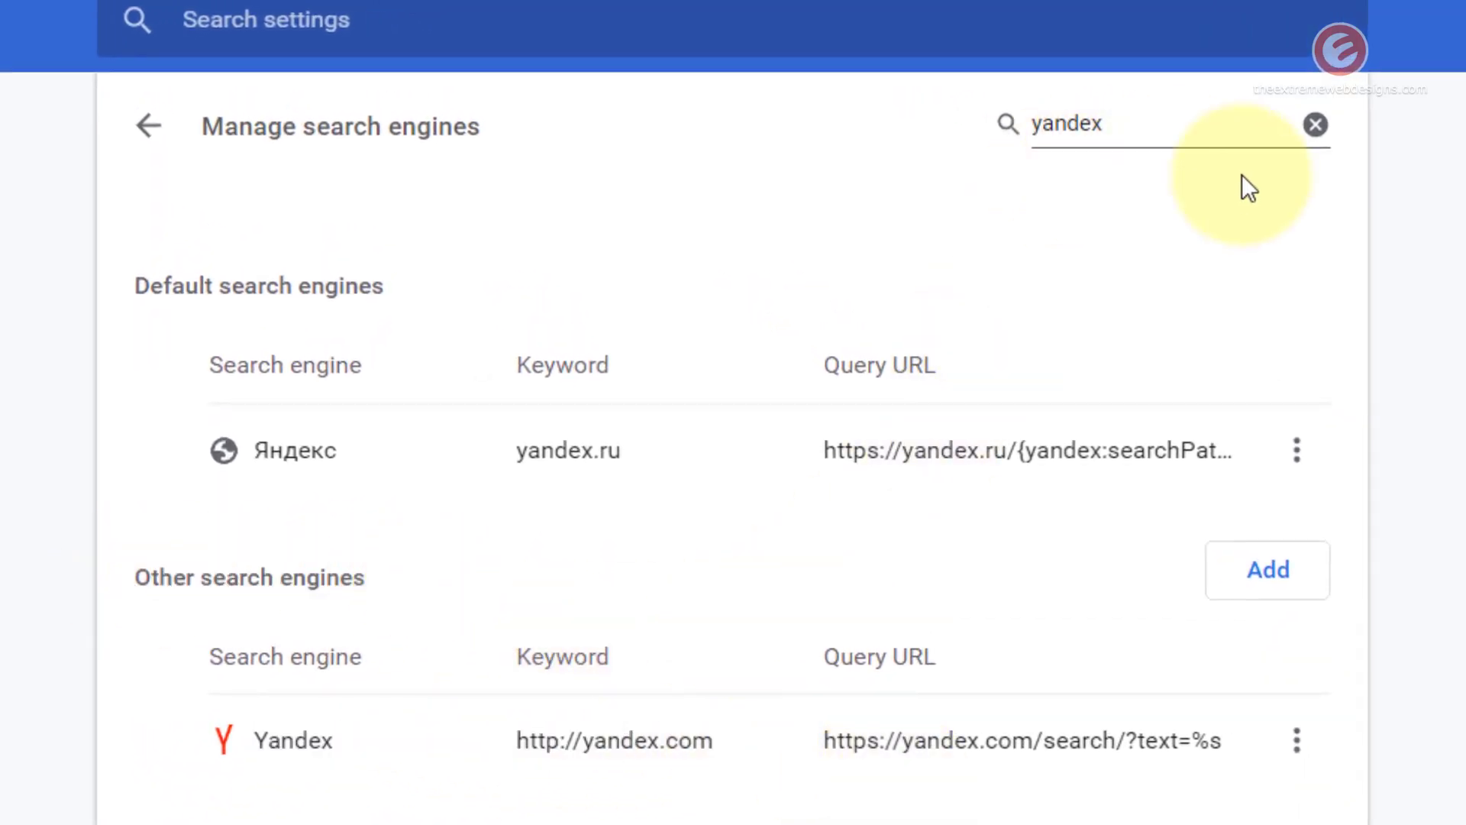
{"action": "left_click", "coordinate": [1315, 124]}
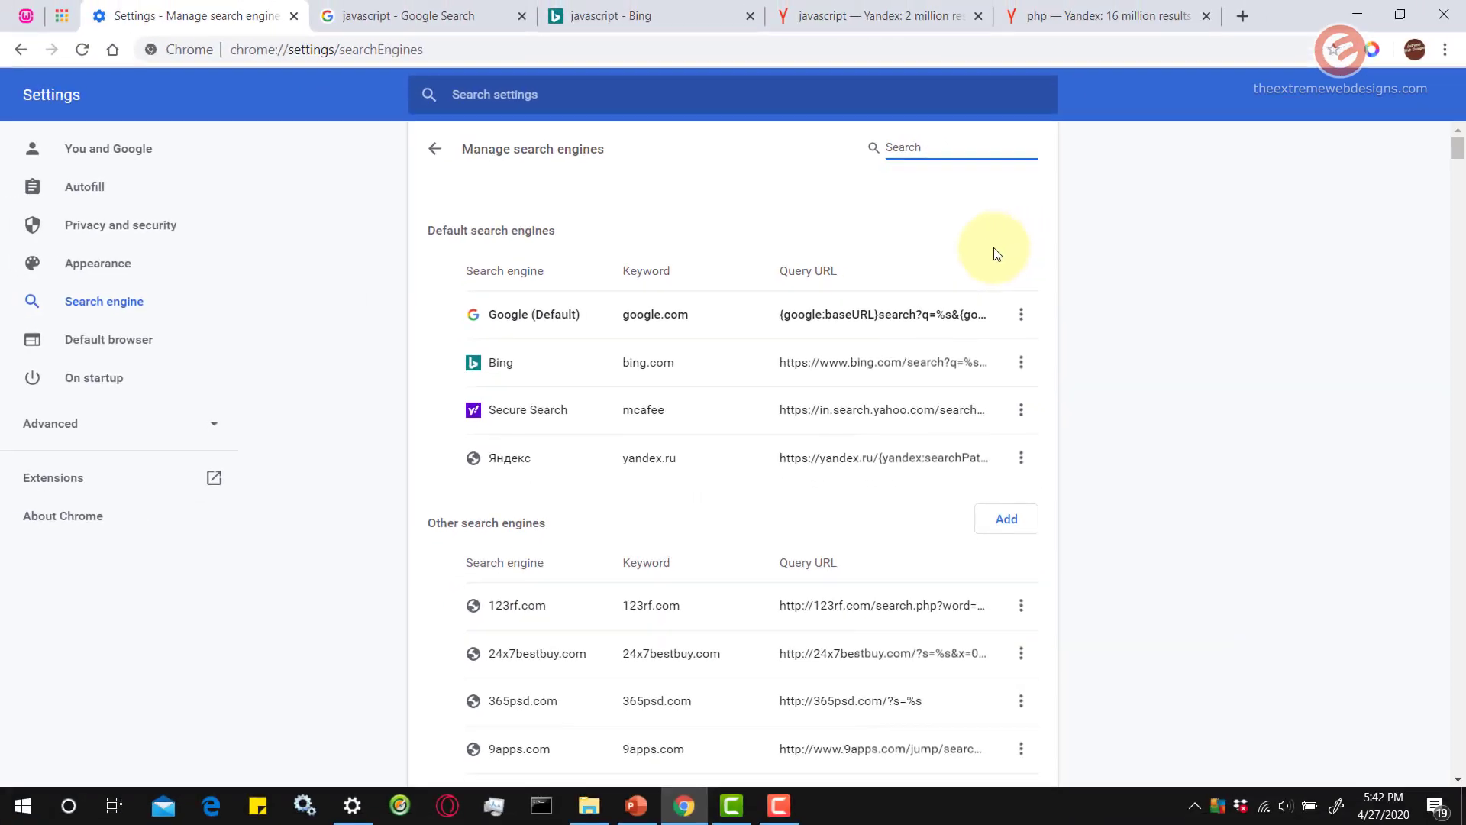